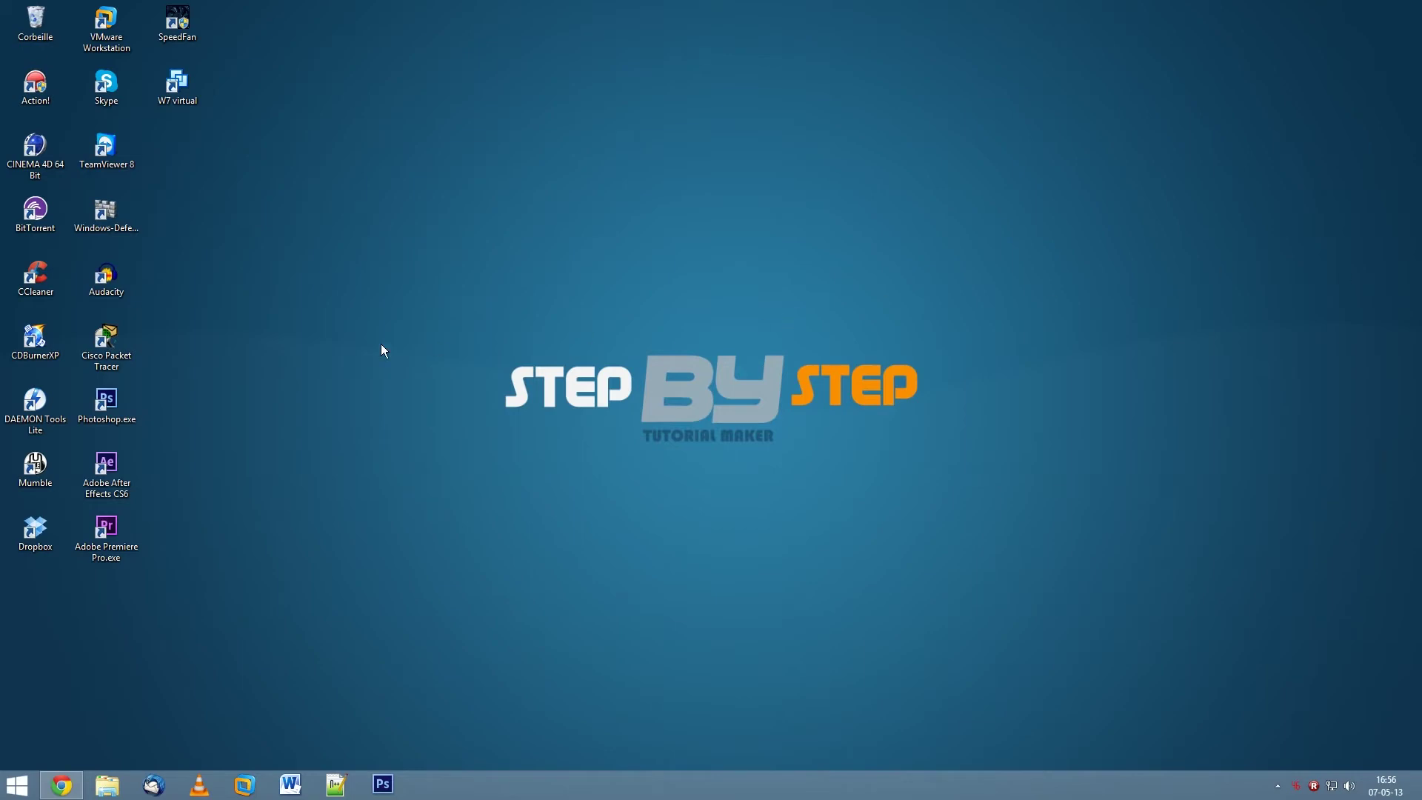
Step: Open Chrome, search Google for touslesdrivers and open the TousLesDrivers.com home page
{"action": "left_click", "coordinate": [63, 785]}
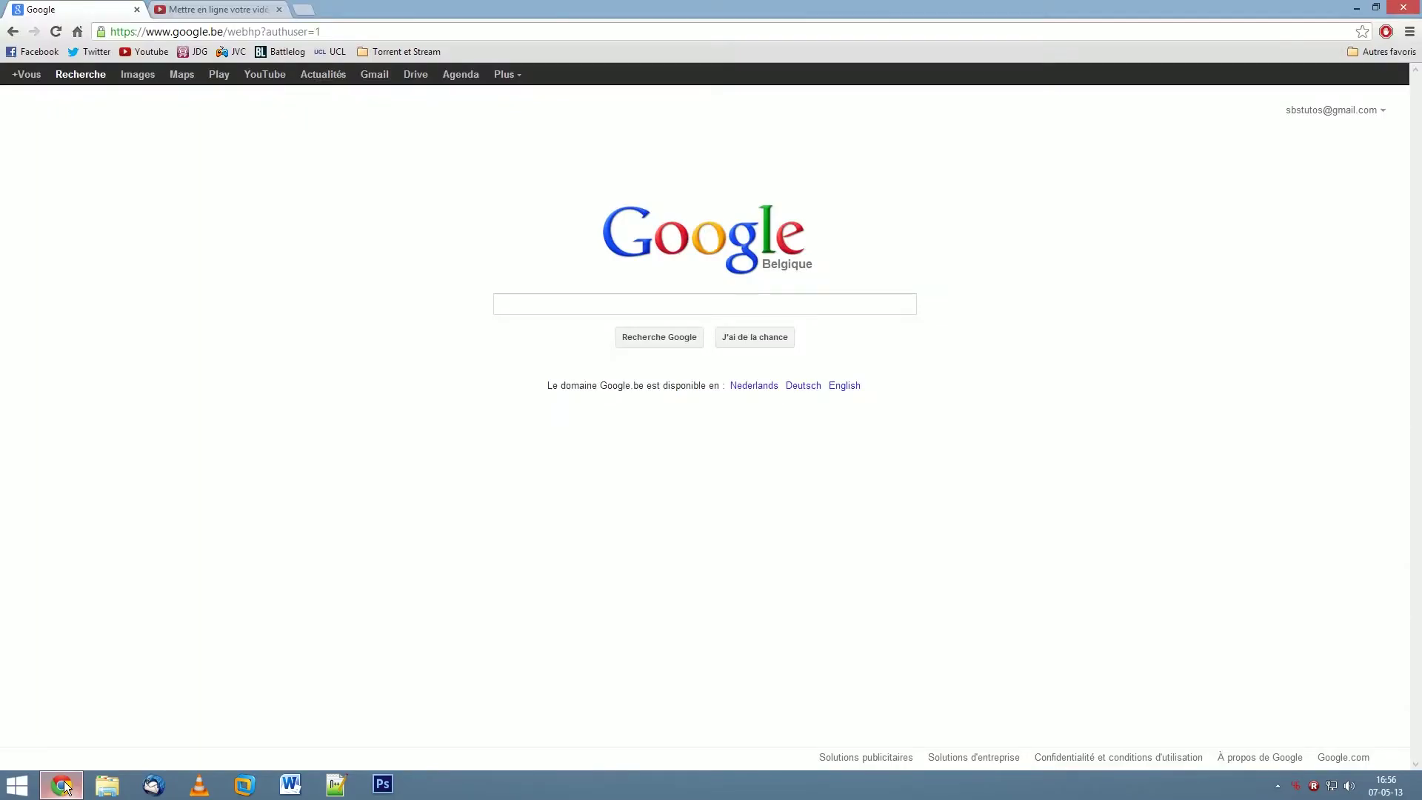
{"action": "type", "text": "tousles"}
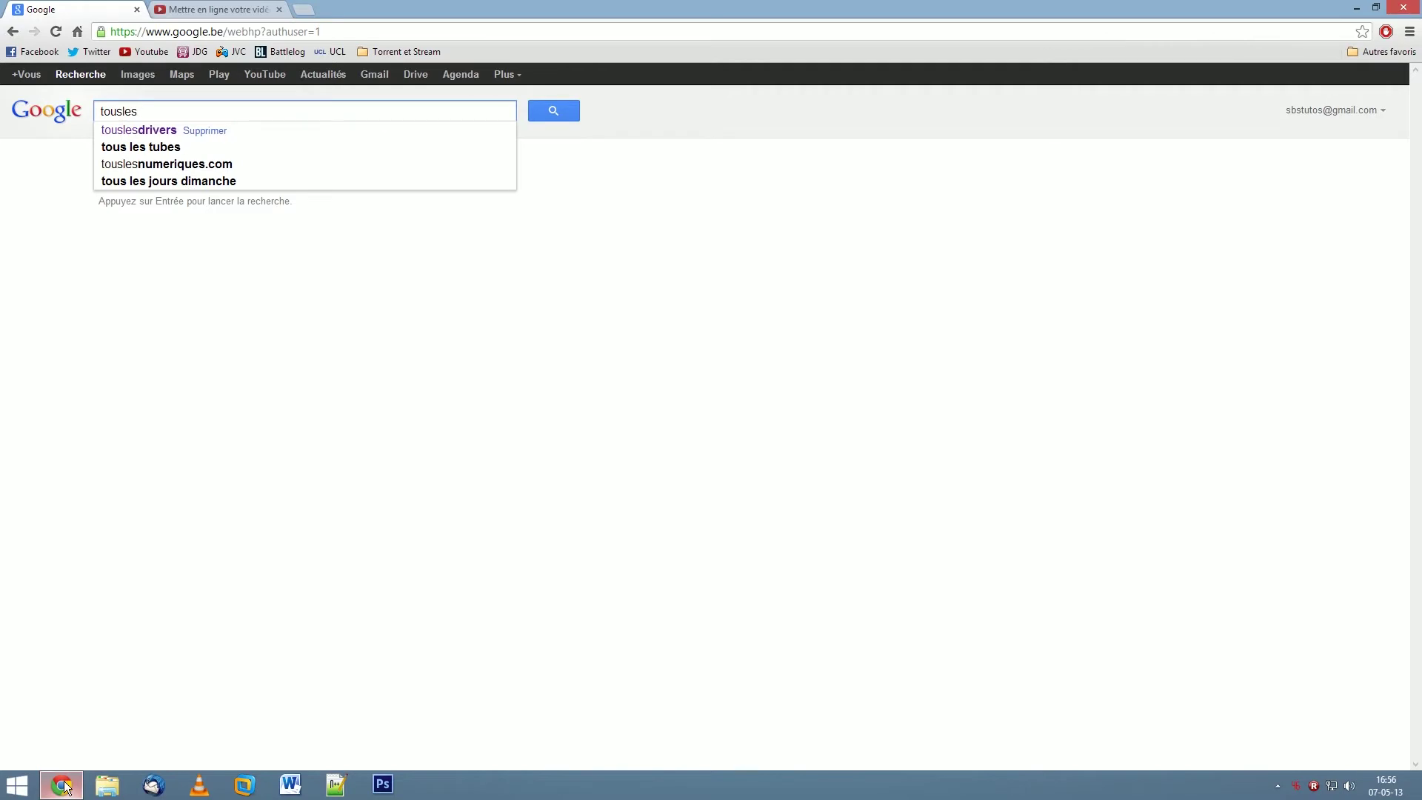
{"action": "key", "text": "Down"}
{"action": "key", "text": "Return"}
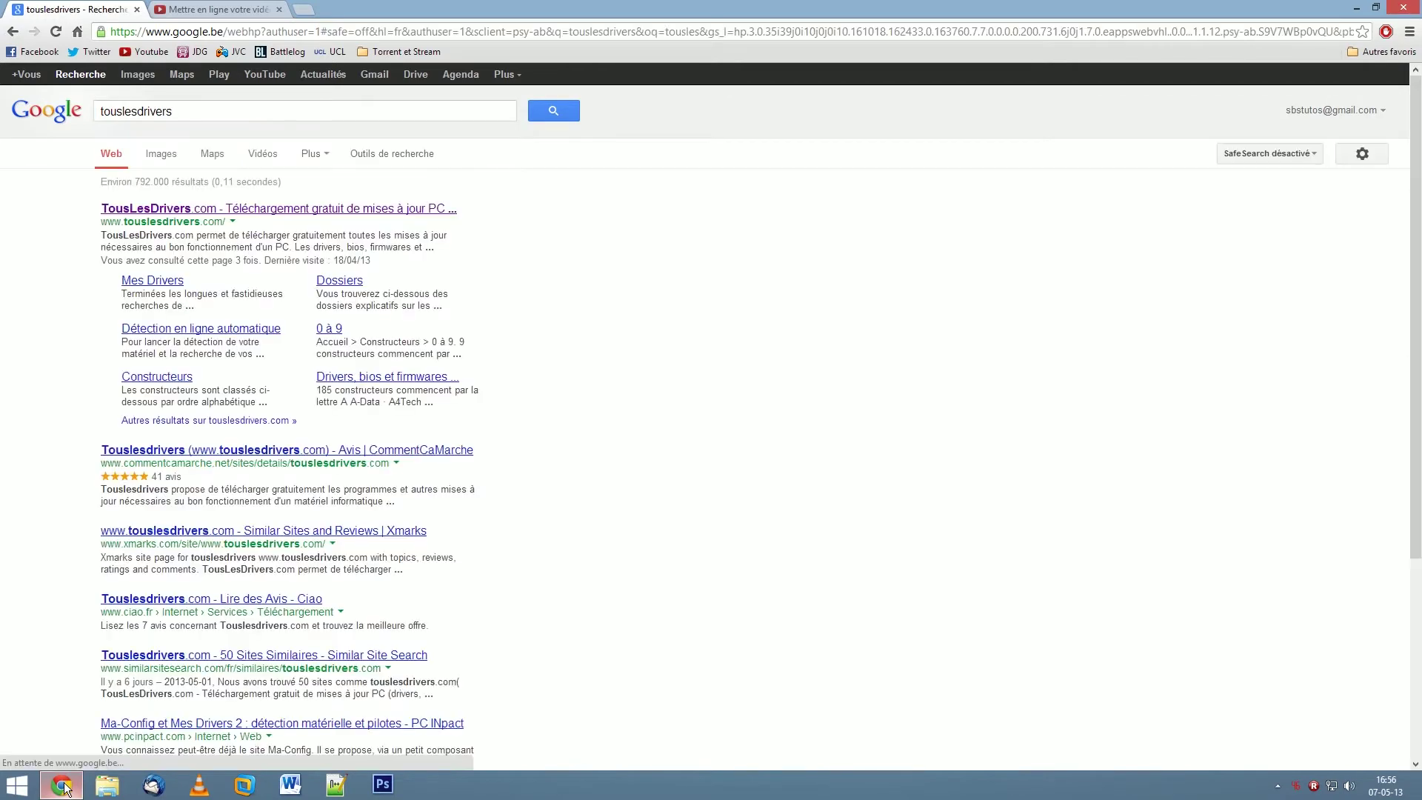
{"action": "left_click", "coordinate": [269, 208]}
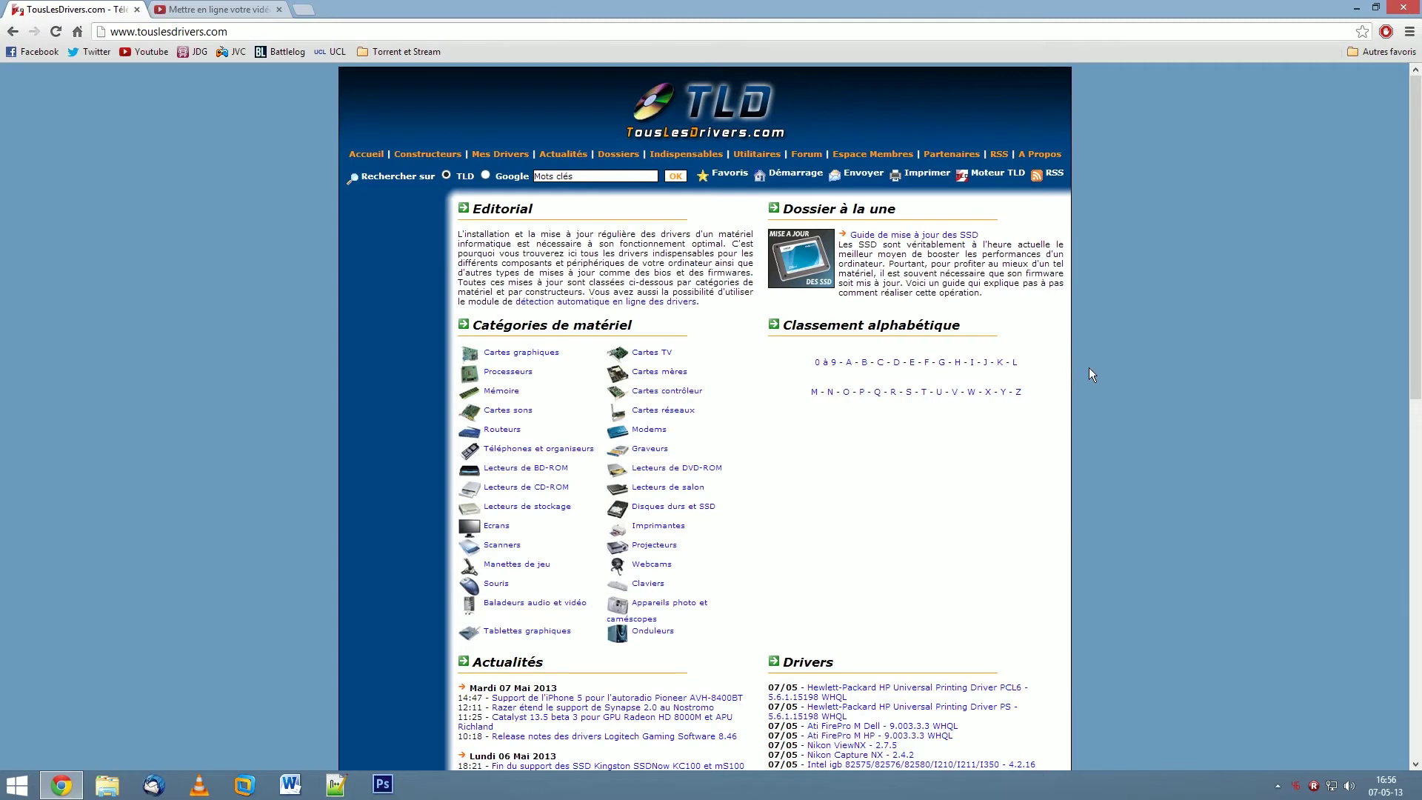
{"action": "scroll", "coordinate": [1096, 361], "scroll_direction": "down", "scroll_amount": 2}
{"action": "scroll", "coordinate": [1118, 366], "scroll_direction": "up", "scroll_amount": 2}
Step: Search for maconfig in a new browser tab and open the Ma-Config.com site
{"action": "left_click", "coordinate": [305, 12]}
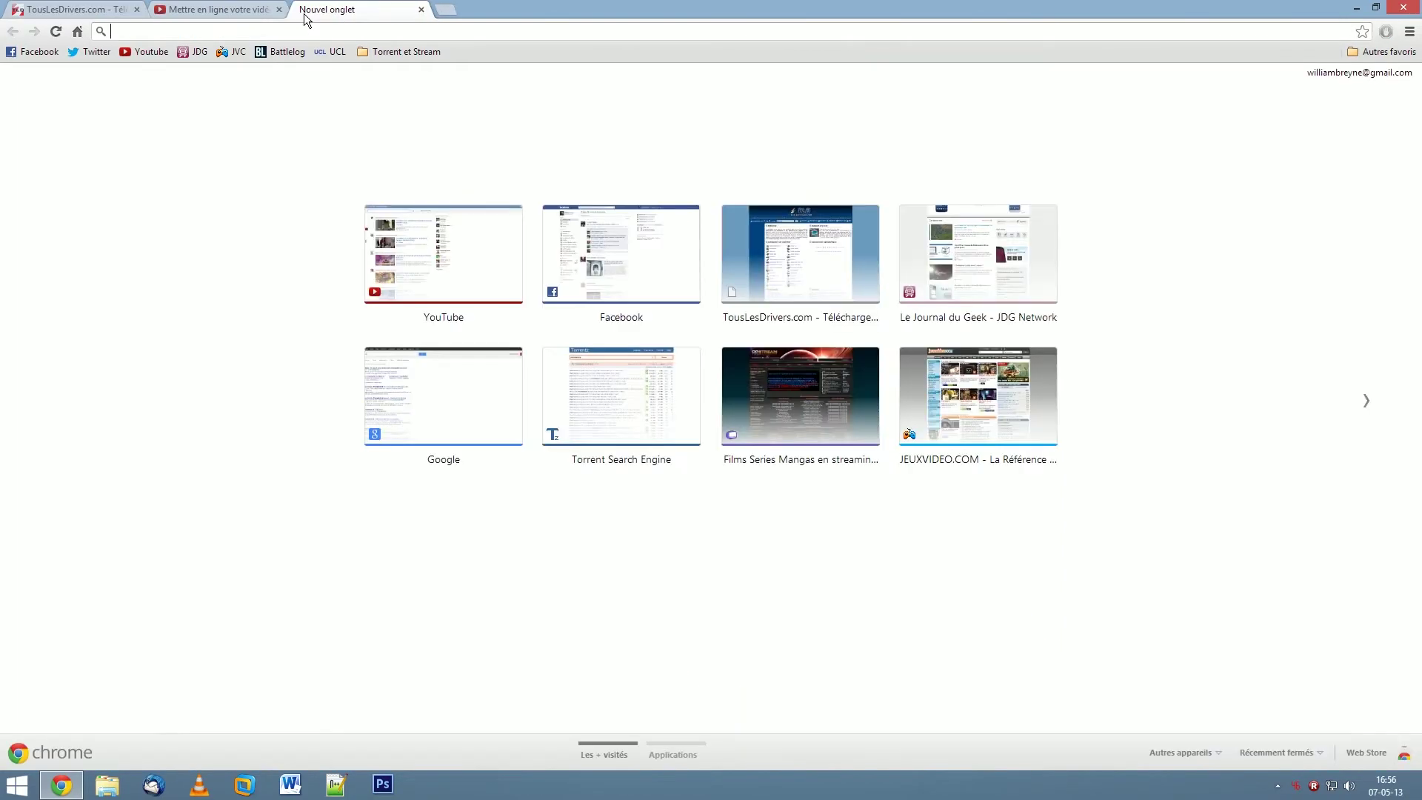
{"action": "type", "text": "mac"}
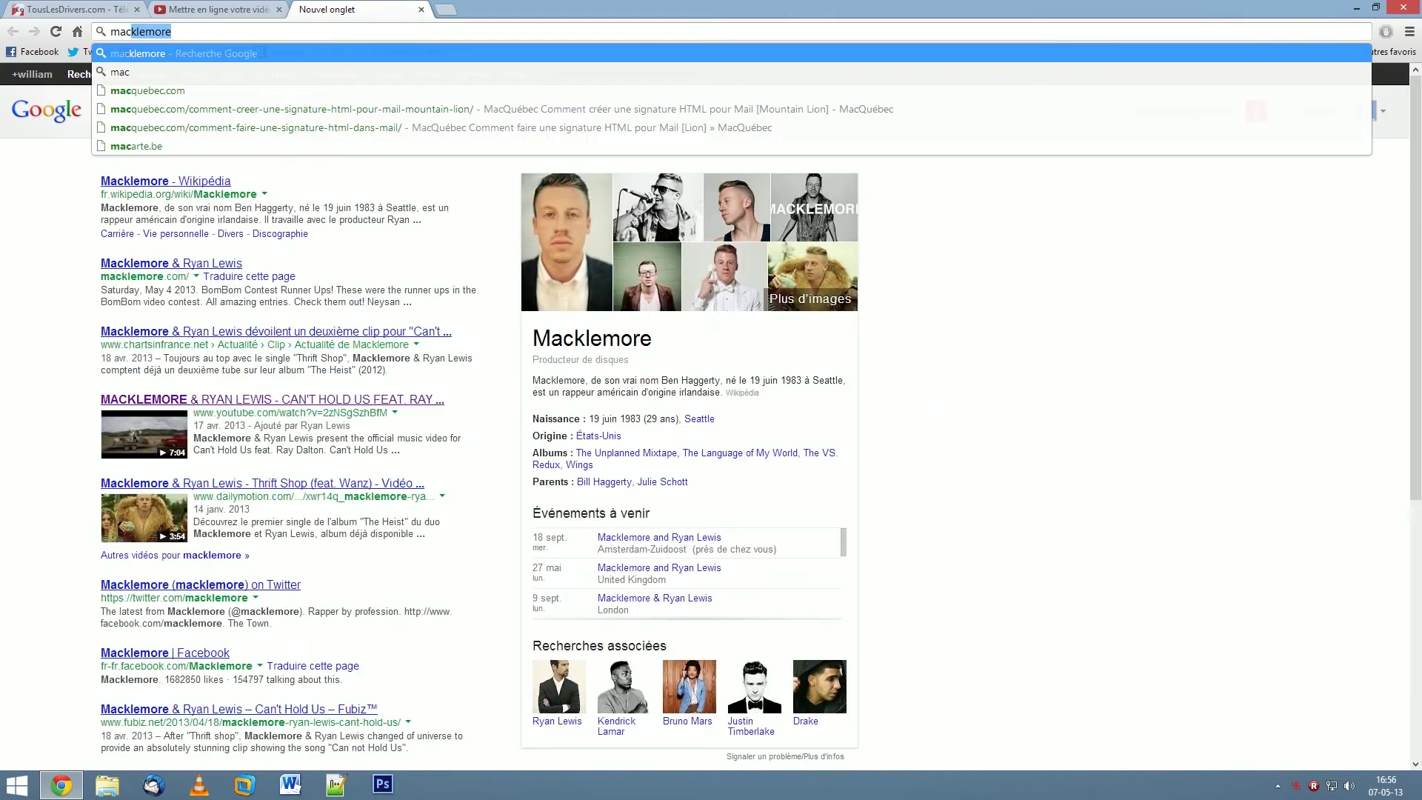
{"action": "type", "text": "onfig"}
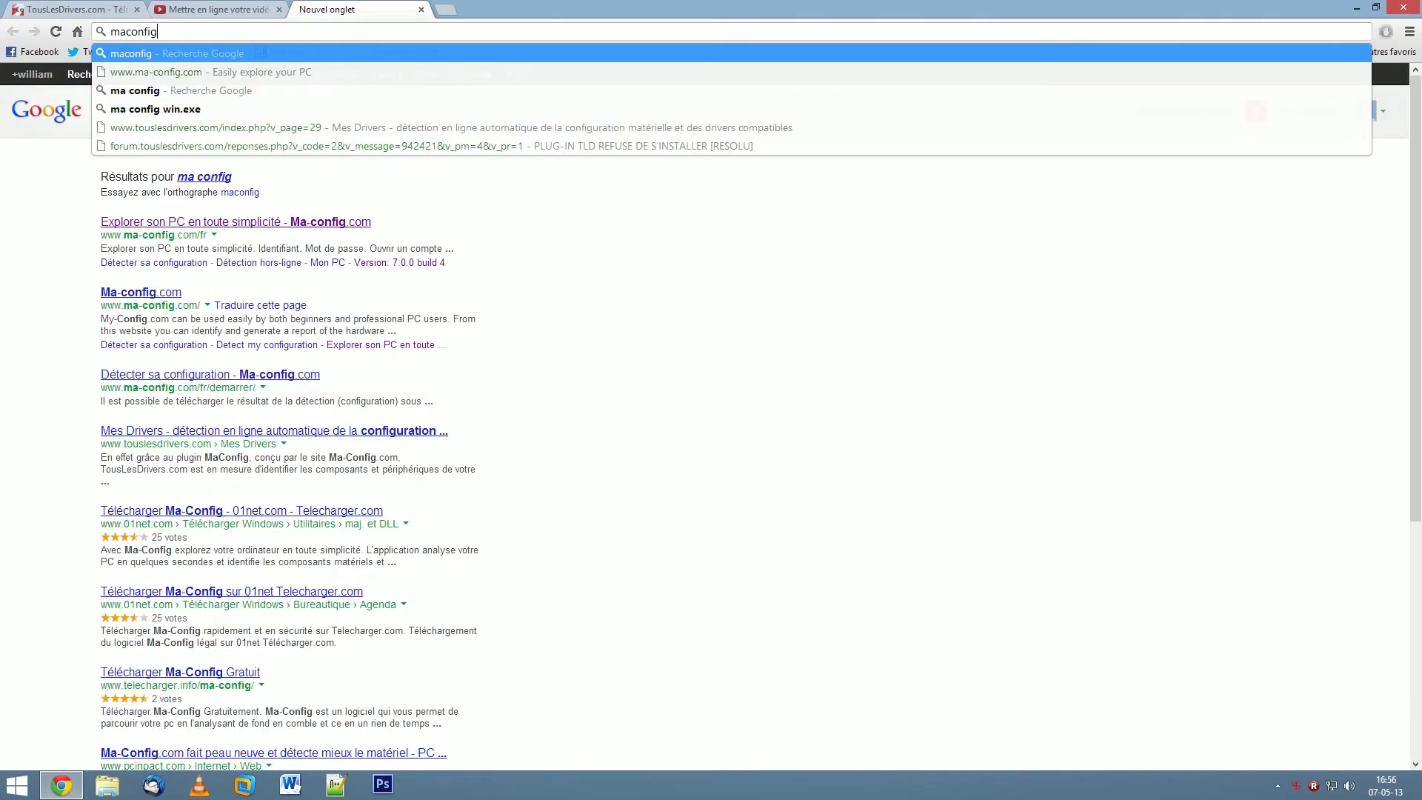
{"action": "key", "text": "Return"}
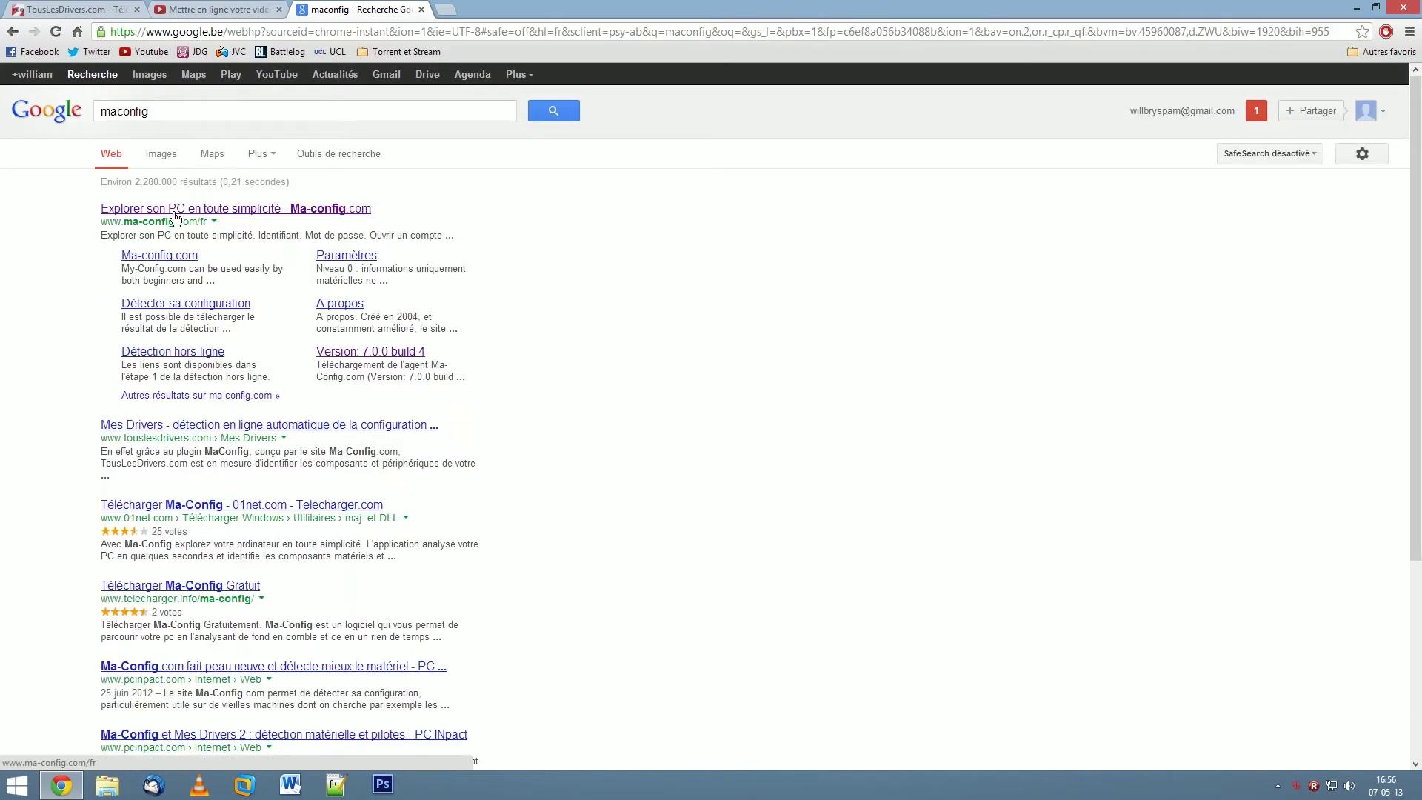
{"action": "left_click", "coordinate": [173, 210]}
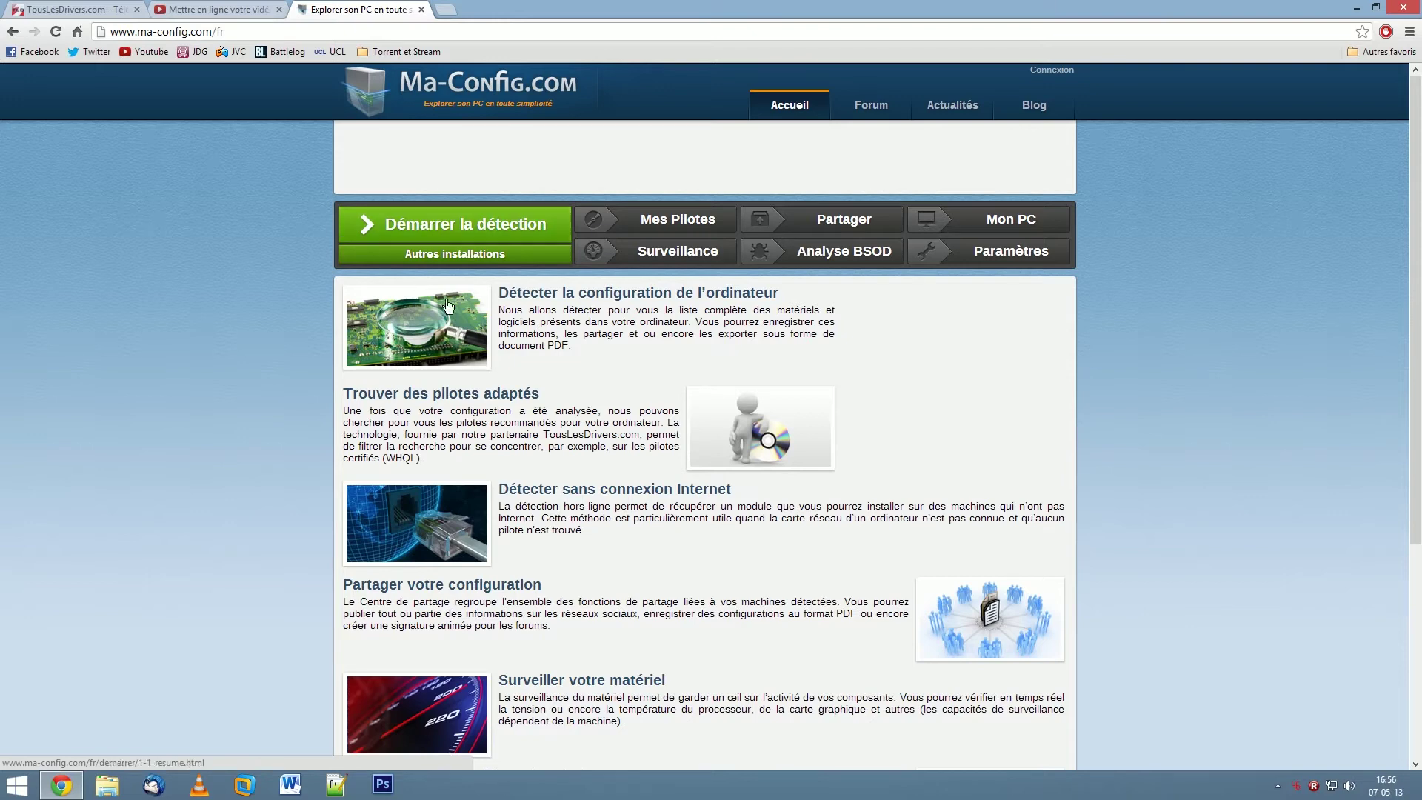
Step: Run the Ma-Config.com hardware detection and review the computer's configuration summary
{"action": "left_click", "coordinate": [444, 232]}
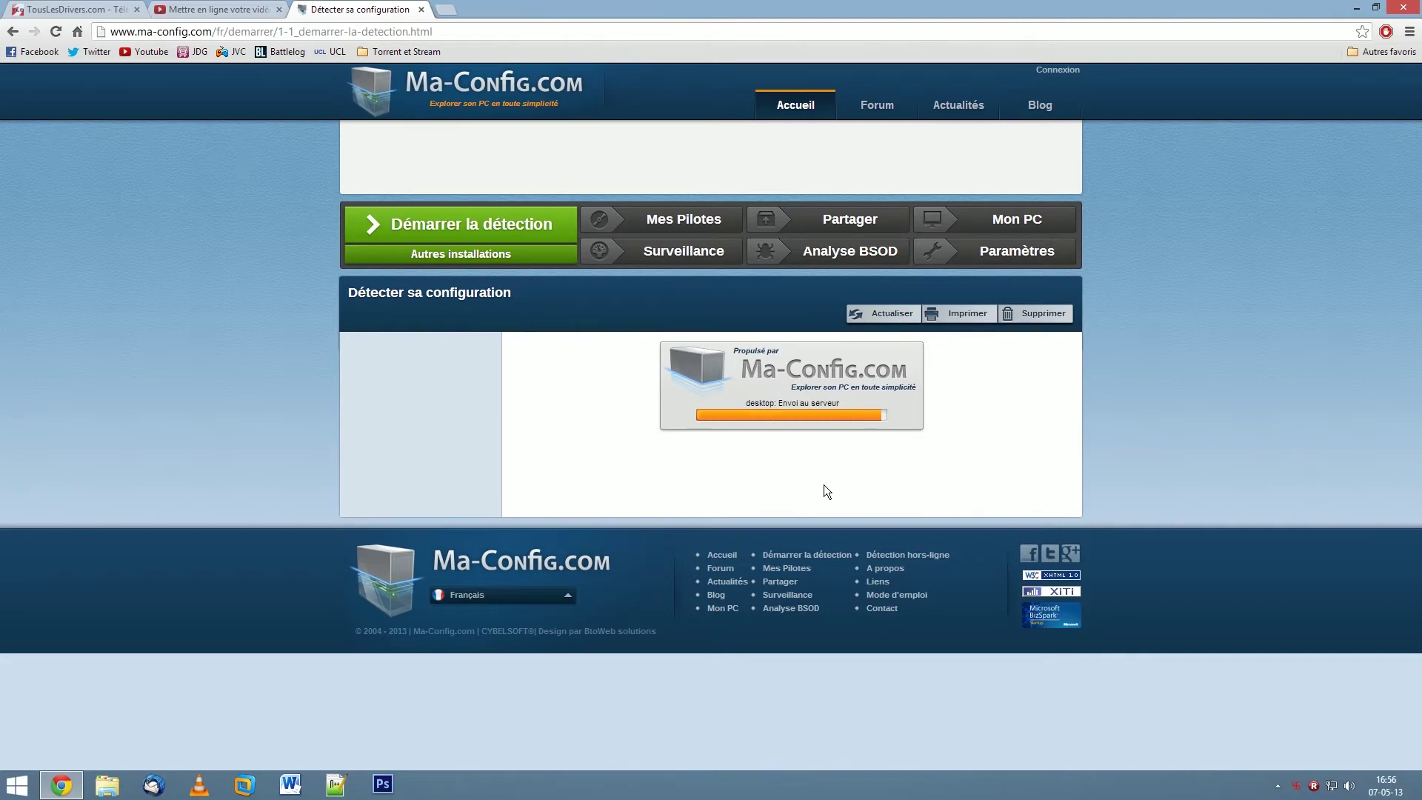
{"action": "scroll", "coordinate": [815, 267], "scroll_direction": "down", "scroll_amount": 20}
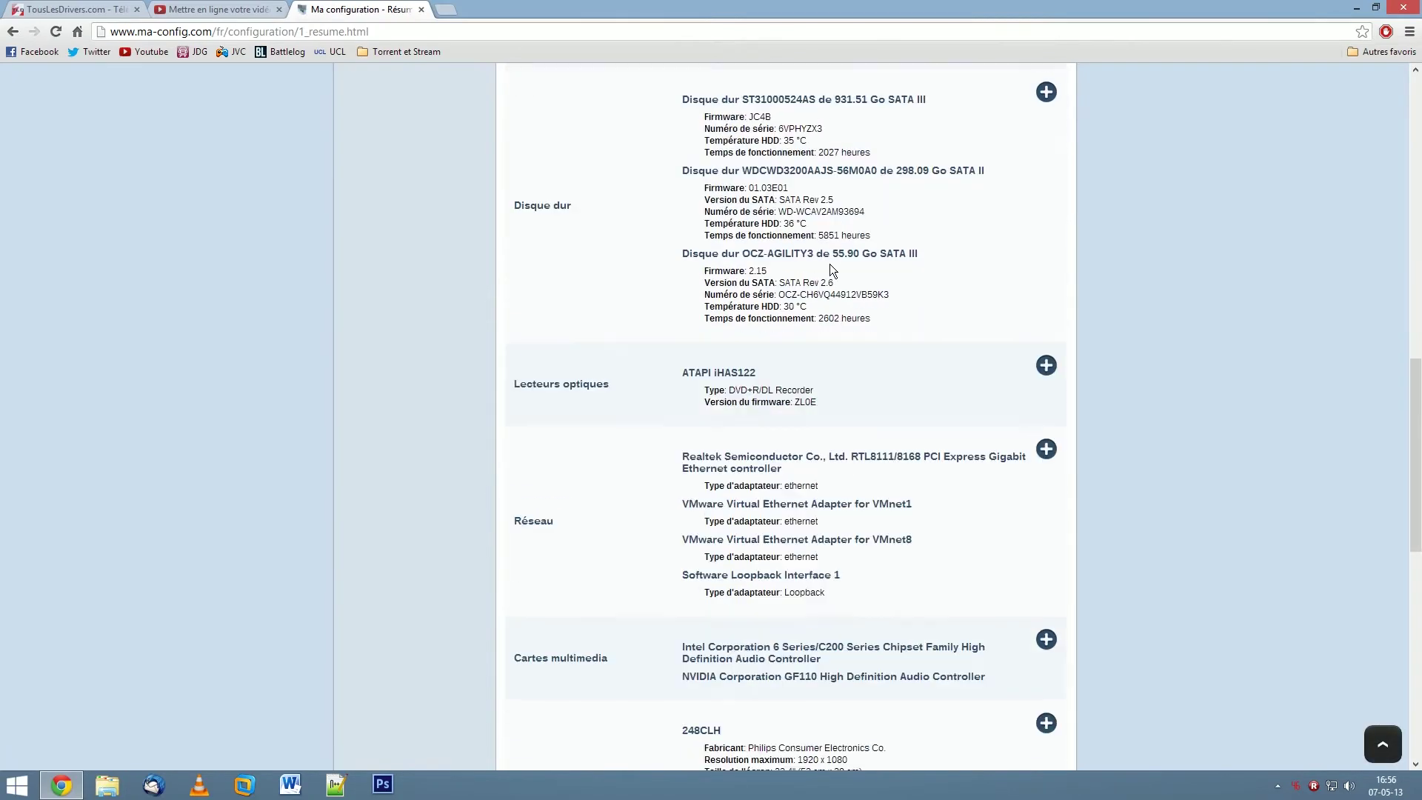
{"action": "scroll", "coordinate": [845, 289], "scroll_direction": "up", "scroll_amount": 20}
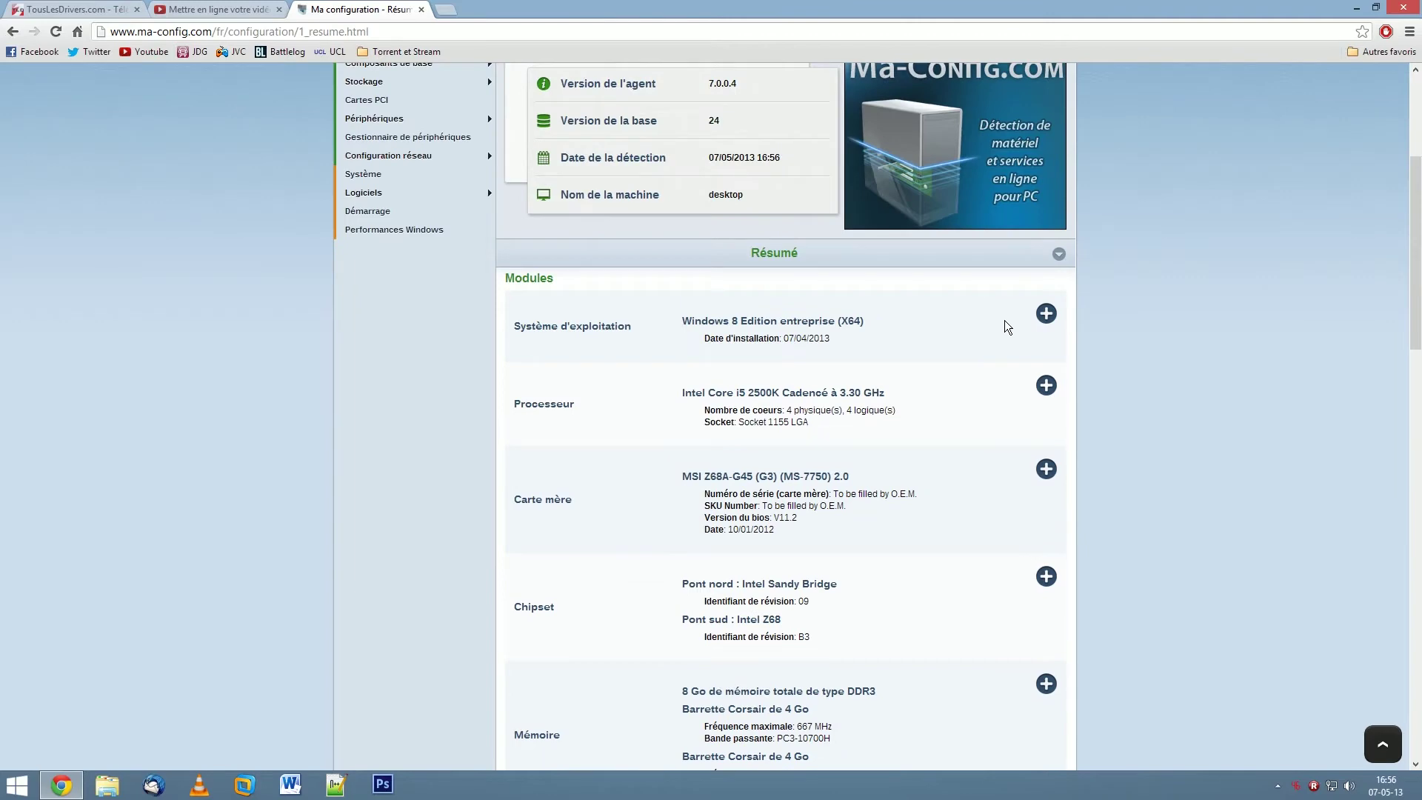
{"action": "scroll", "coordinate": [1129, 319], "scroll_direction": "up", "scroll_amount": 3}
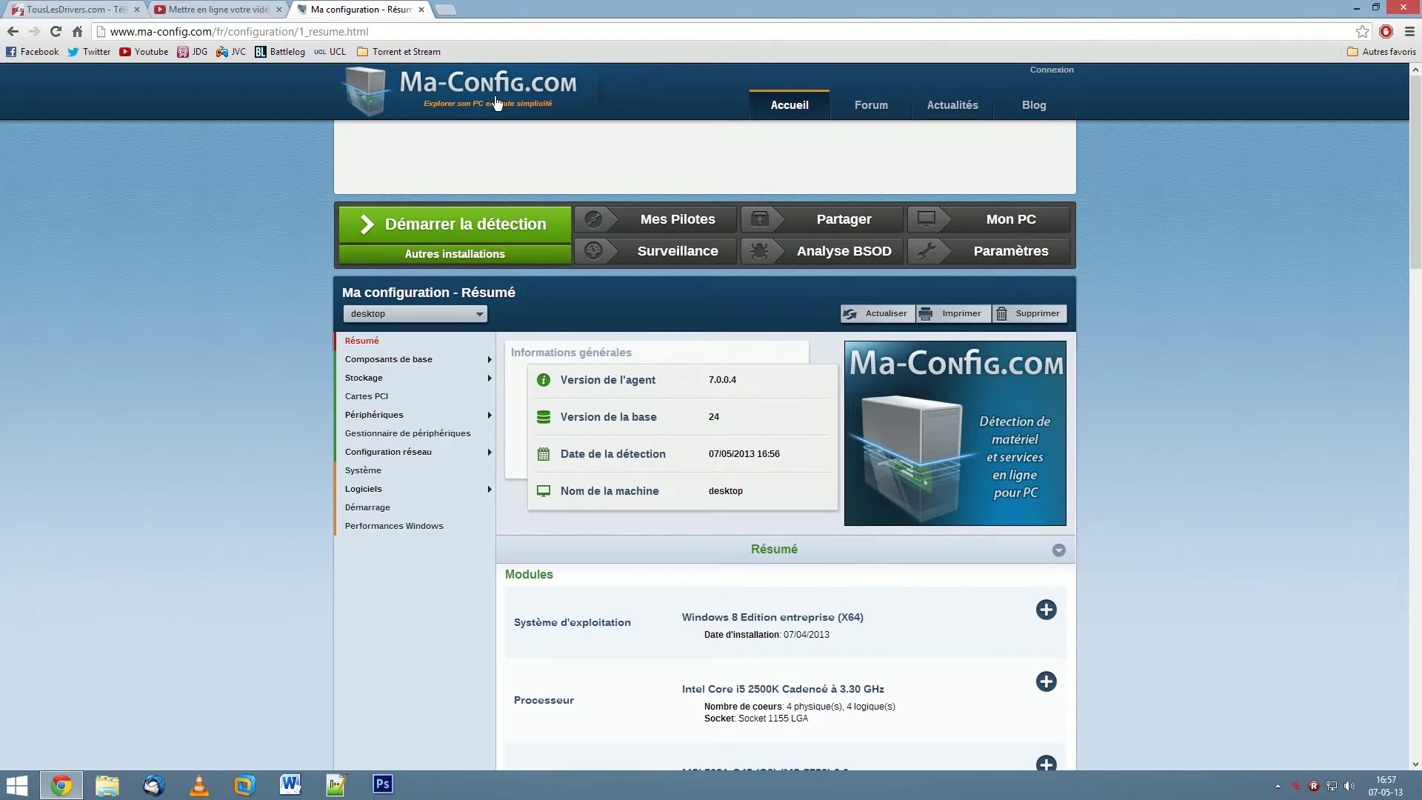
Step: Close the Ma-Config.com page and launch the automatic online driver detection on TousLesDrivers.com
{"action": "left_click", "coordinate": [421, 10]}
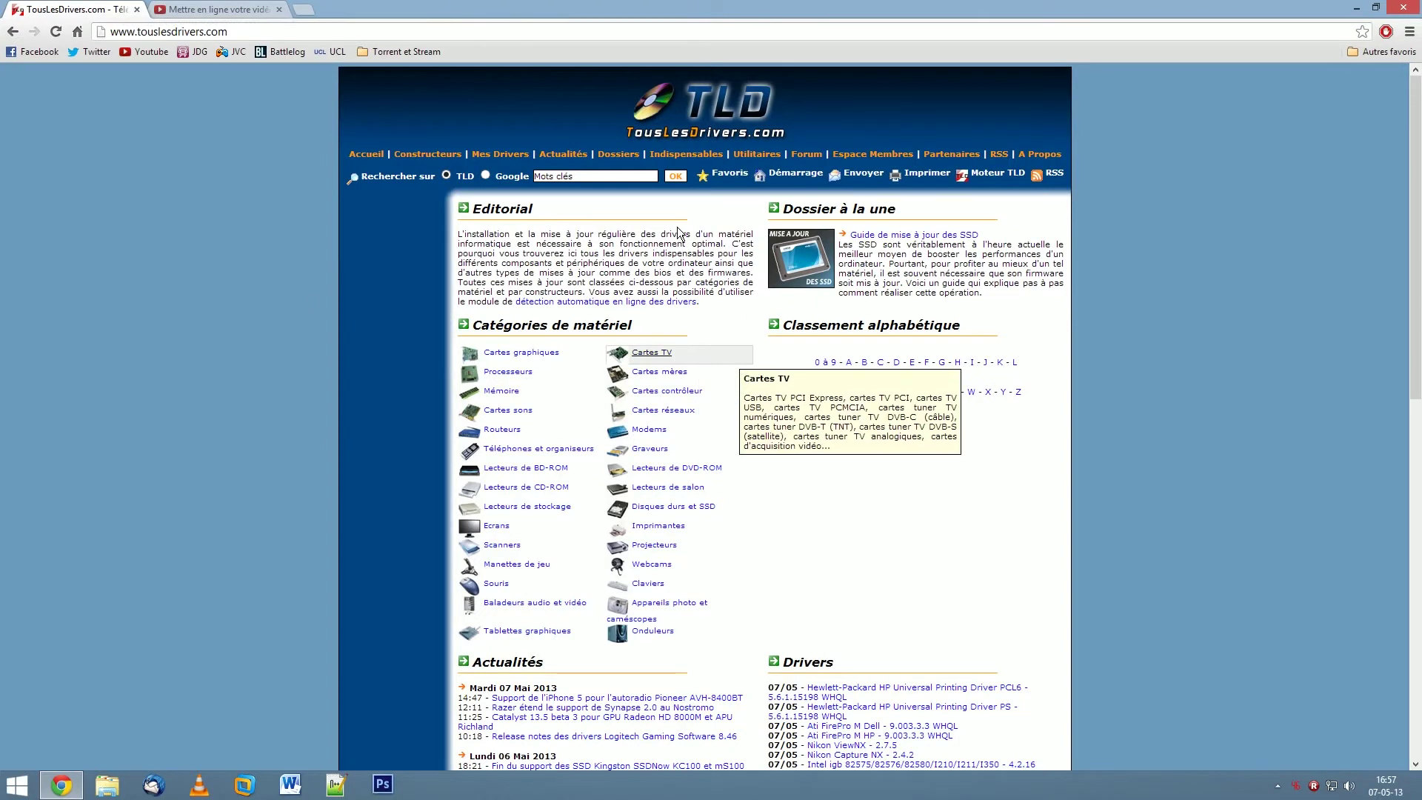
{"action": "left_click", "coordinate": [554, 303]}
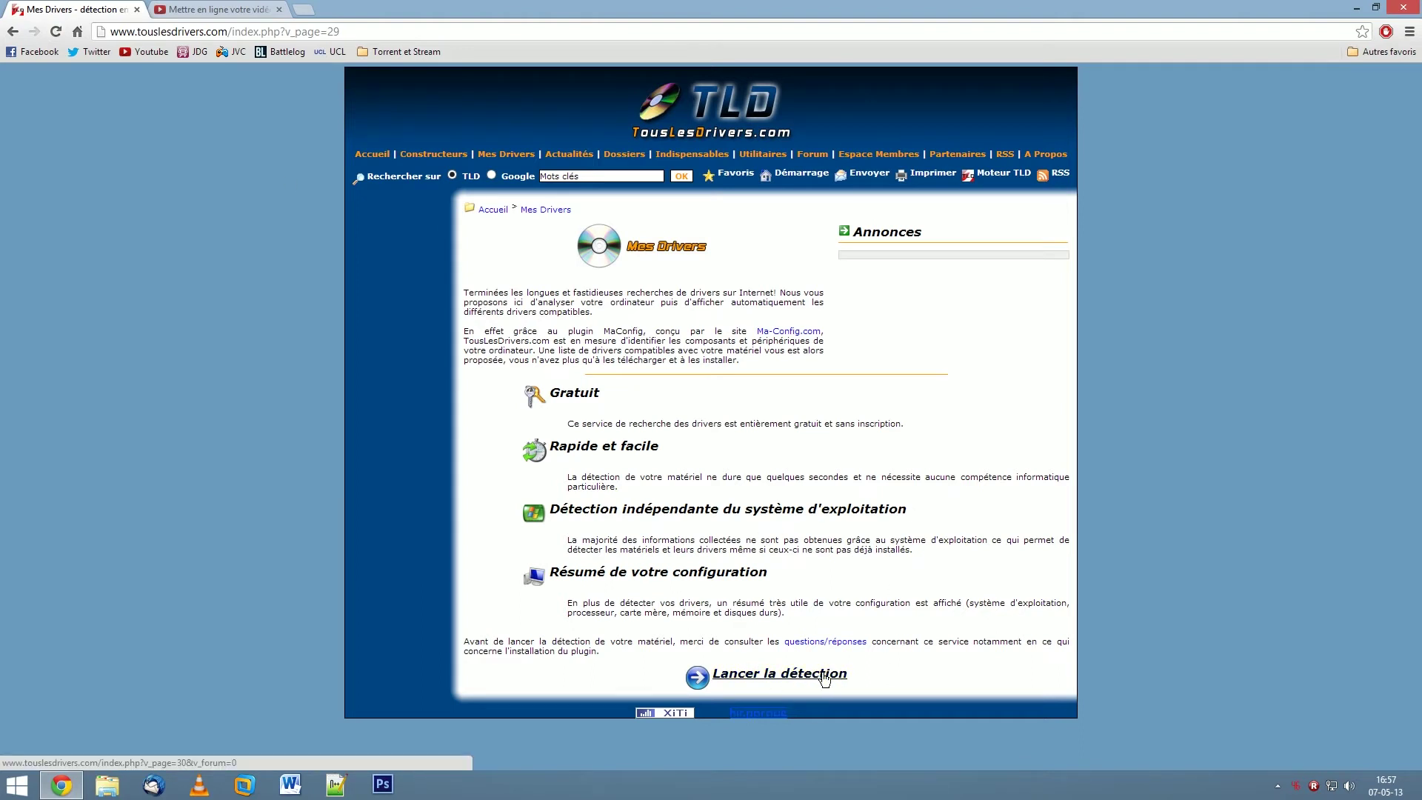
{"action": "left_click", "coordinate": [762, 677]}
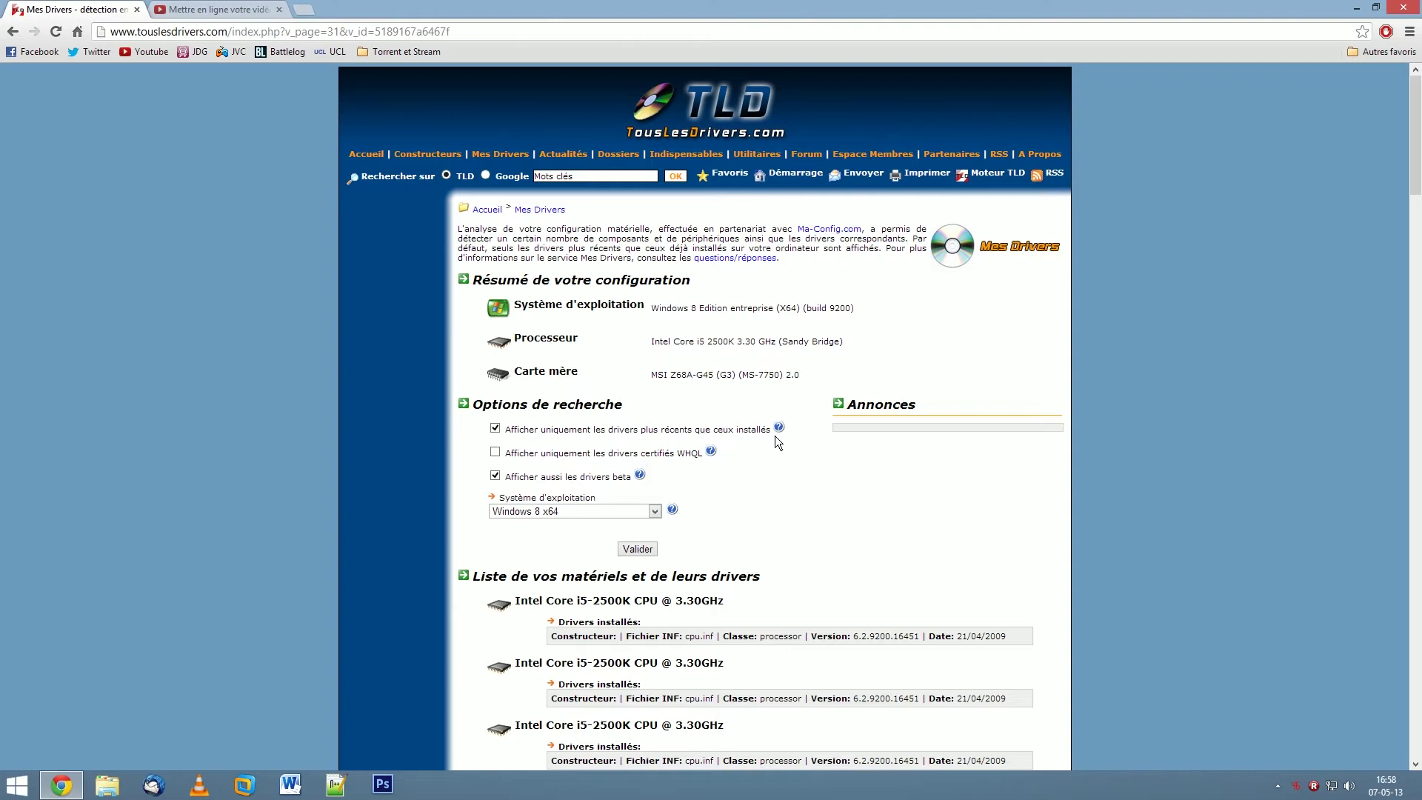
Step: Exclude beta drivers from the search options, leave the WHQL-only filter off, and apply the options
{"action": "left_click", "coordinate": [495, 452]}
{"action": "left_click", "coordinate": [495, 452]}
{"action": "left_click", "coordinate": [495, 477]}
{"action": "left_click_drag", "start_coordinate": [634, 478], "coordinate": [577, 478]}
{"action": "left_click", "coordinate": [696, 475]}
{"action": "left_click", "coordinate": [649, 553]}
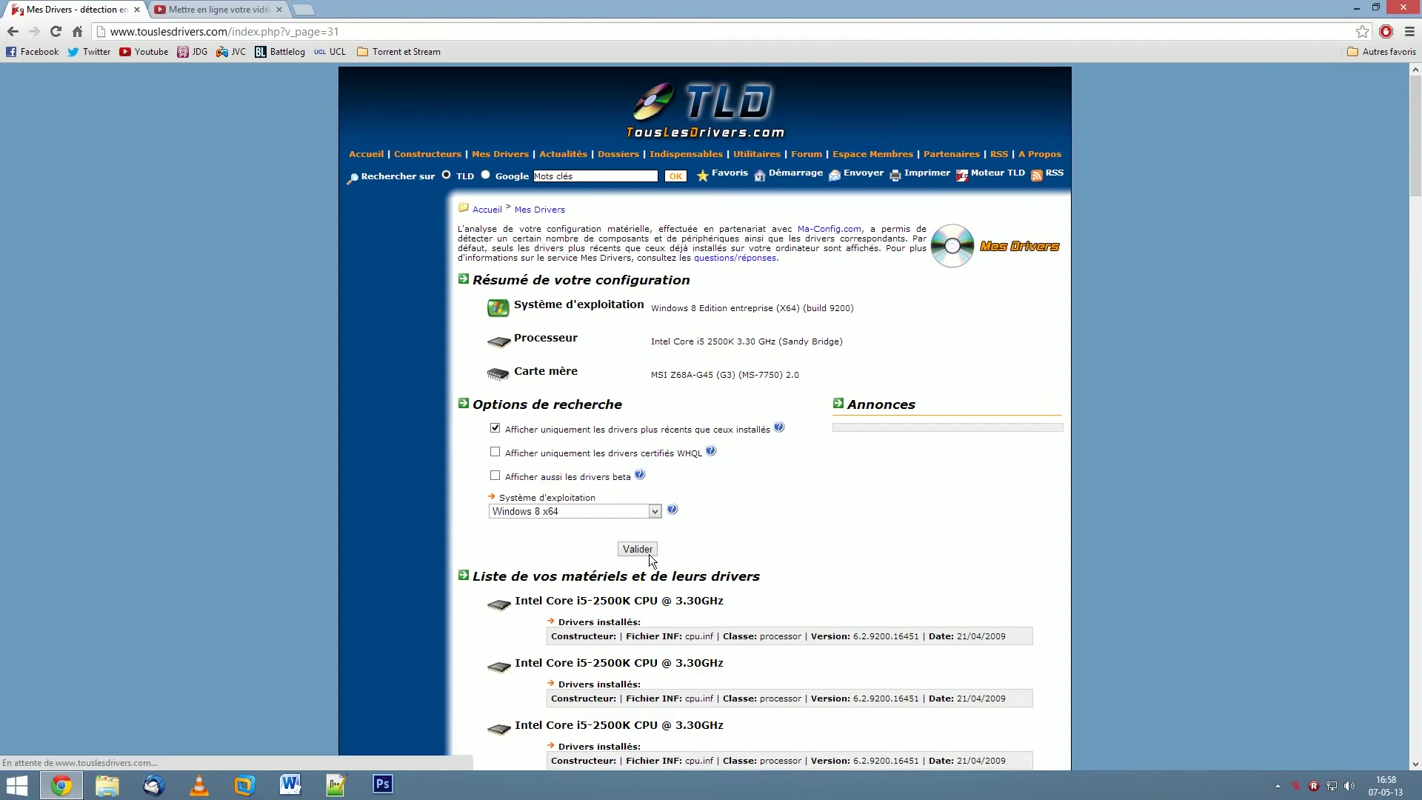
Step: Review the list of detected hardware and examine the installed driver details of the first Intel Core i5-2500K entry
{"action": "scroll", "coordinate": [874, 527], "scroll_direction": "down", "scroll_amount": 4}
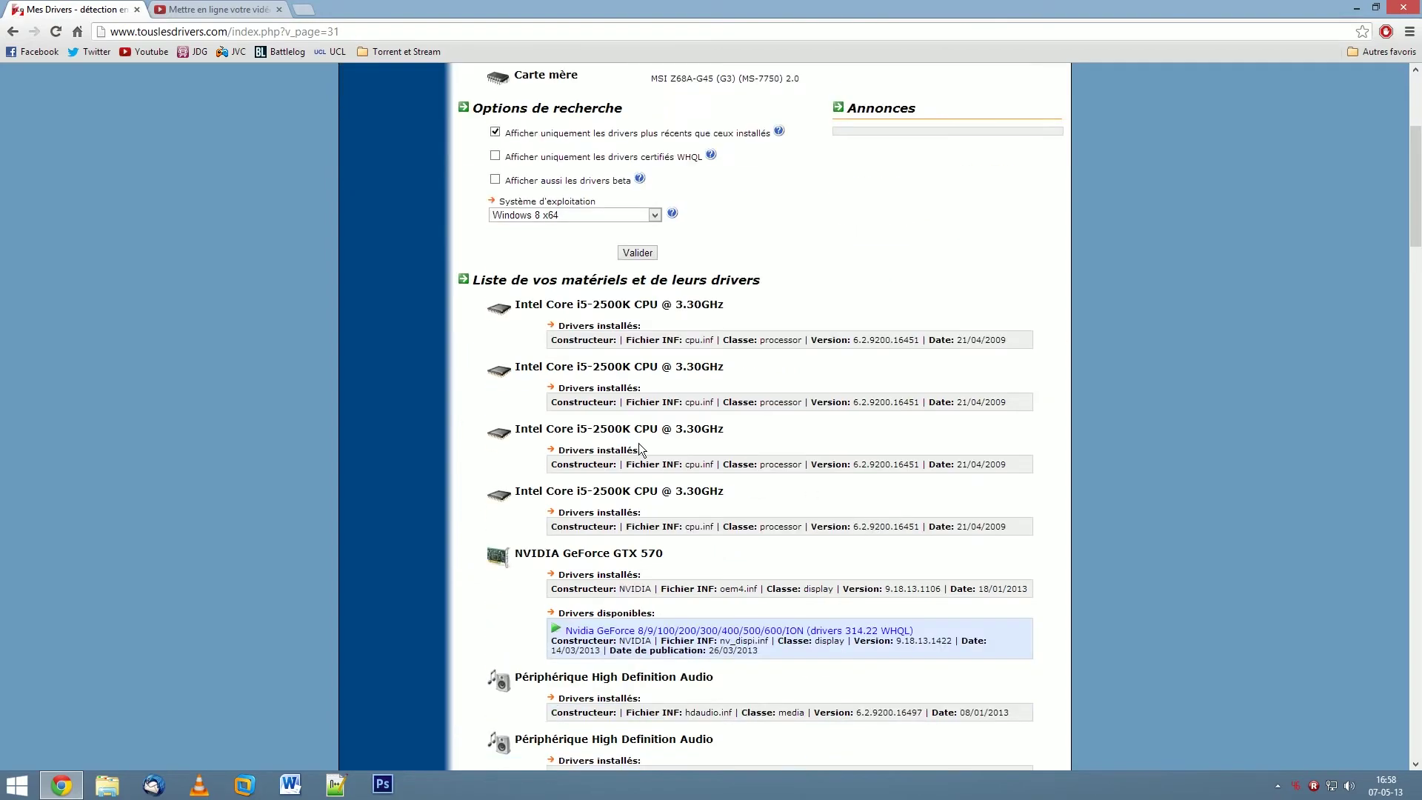
{"action": "scroll", "coordinate": [638, 444], "scroll_direction": "down", "scroll_amount": 20}
{"action": "scroll", "coordinate": [651, 458], "scroll_direction": "down", "scroll_amount": 8}
{"action": "scroll", "coordinate": [666, 485], "scroll_direction": "up", "scroll_amount": 20}
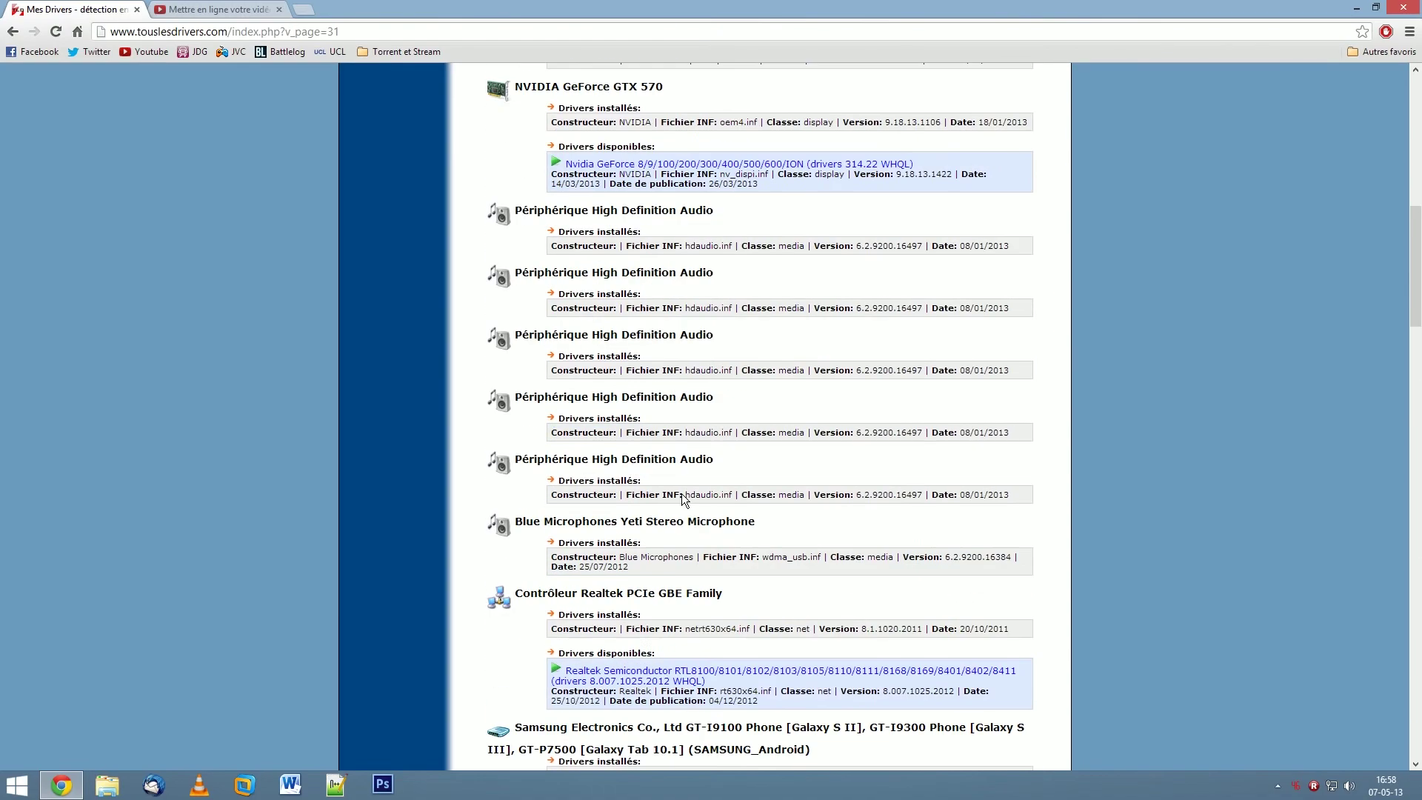
{"action": "scroll", "coordinate": [682, 493], "scroll_direction": "up", "scroll_amount": 15}
{"action": "scroll", "coordinate": [695, 492], "scroll_direction": "down", "scroll_amount": 6}
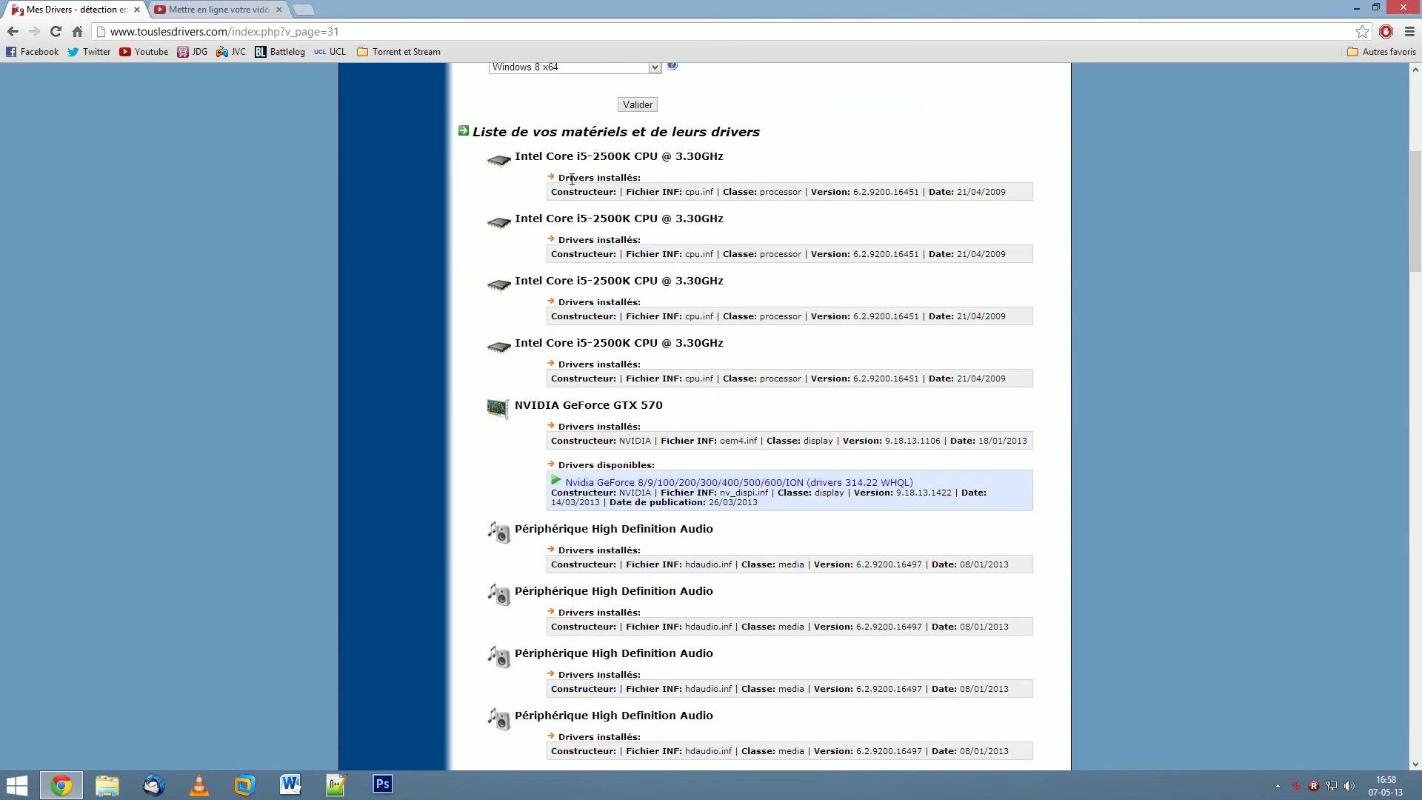
{"action": "left_click_drag", "start_coordinate": [546, 191], "coordinate": [1022, 206]}
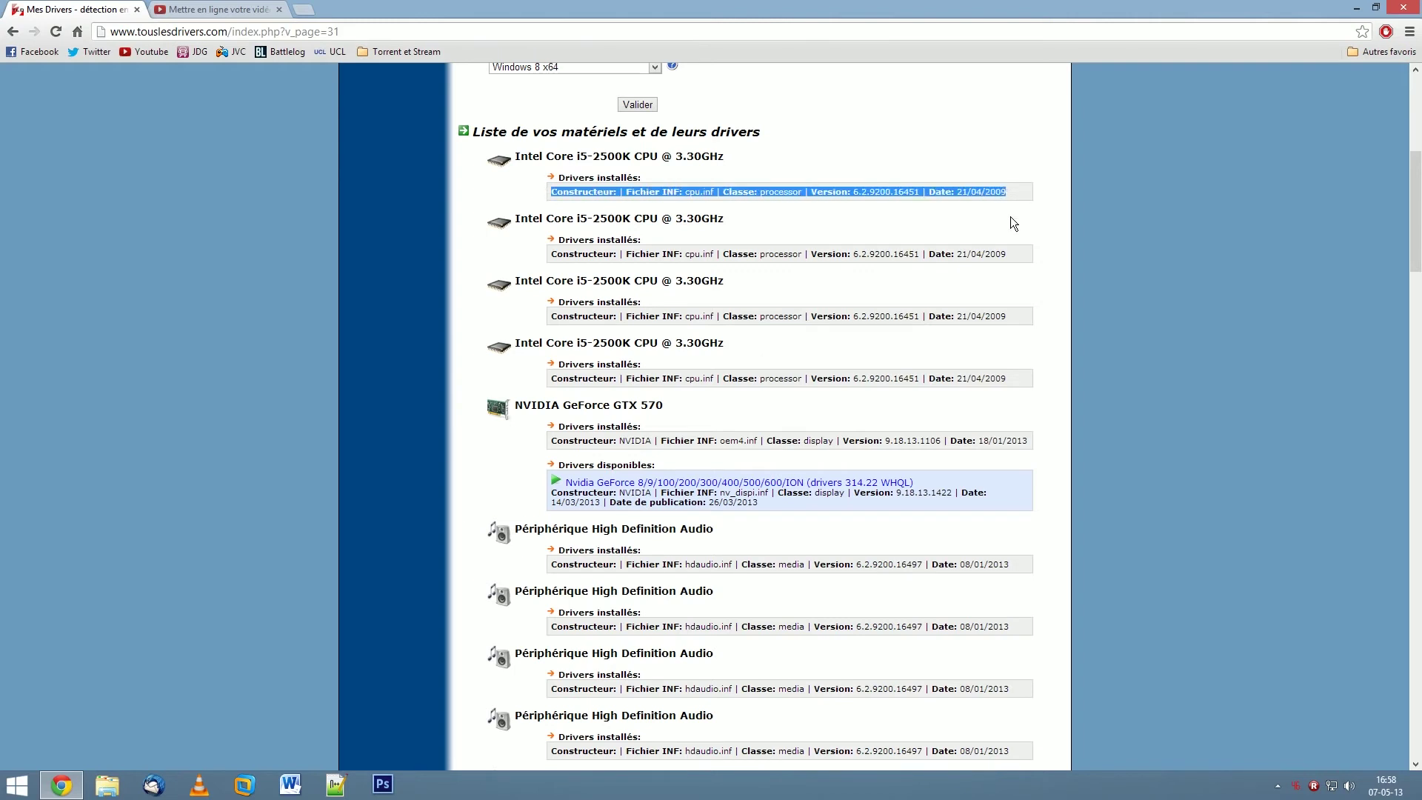
{"action": "left_click_drag", "start_coordinate": [558, 177], "coordinate": [624, 177]}
{"action": "left_click", "coordinate": [635, 196]}
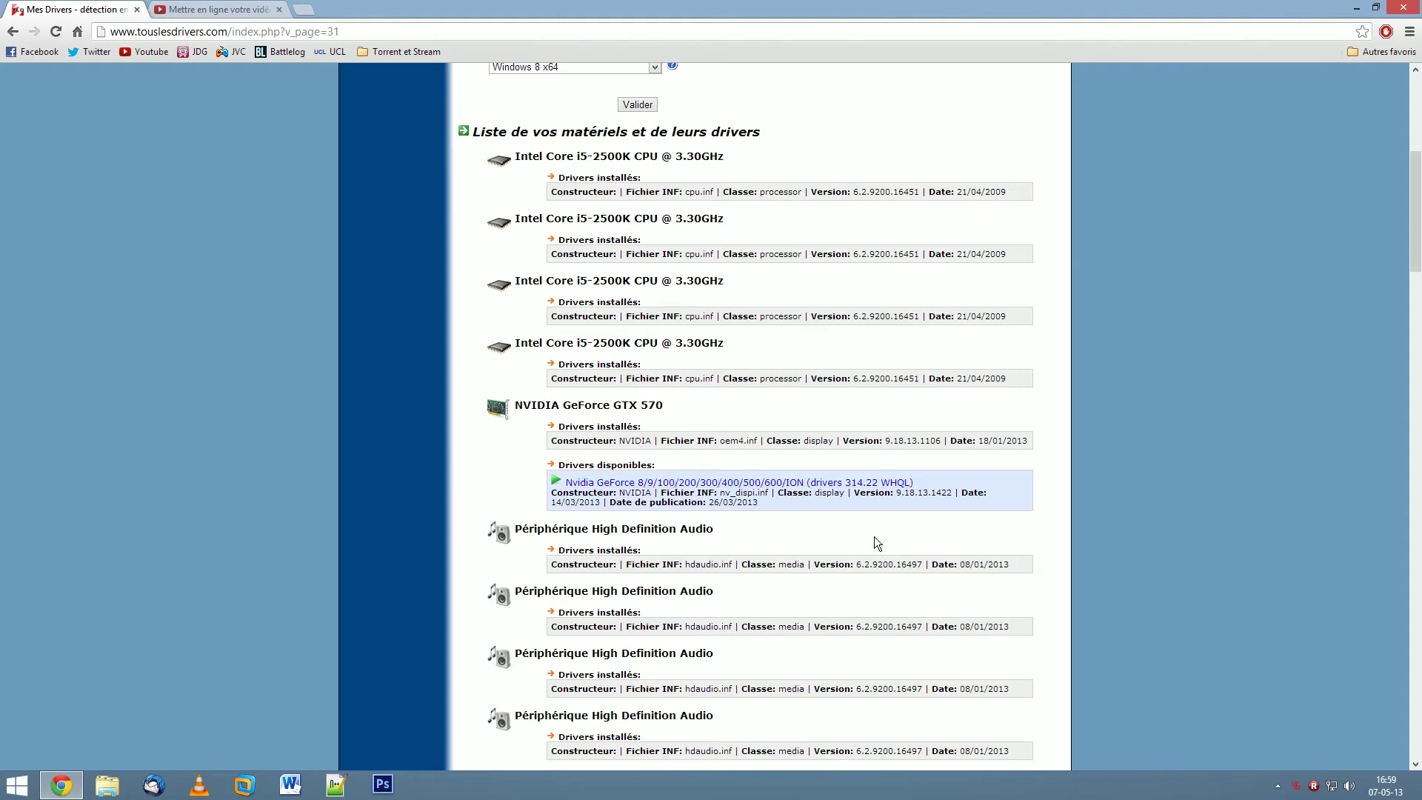
Step: Look through the detected hardware for devices that have newer drivers listed under Drivers disponibles
{"action": "scroll", "coordinate": [676, 486], "scroll_direction": "down", "scroll_amount": 4}
{"action": "scroll", "coordinate": [675, 486], "scroll_direction": "down", "scroll_amount": 4}
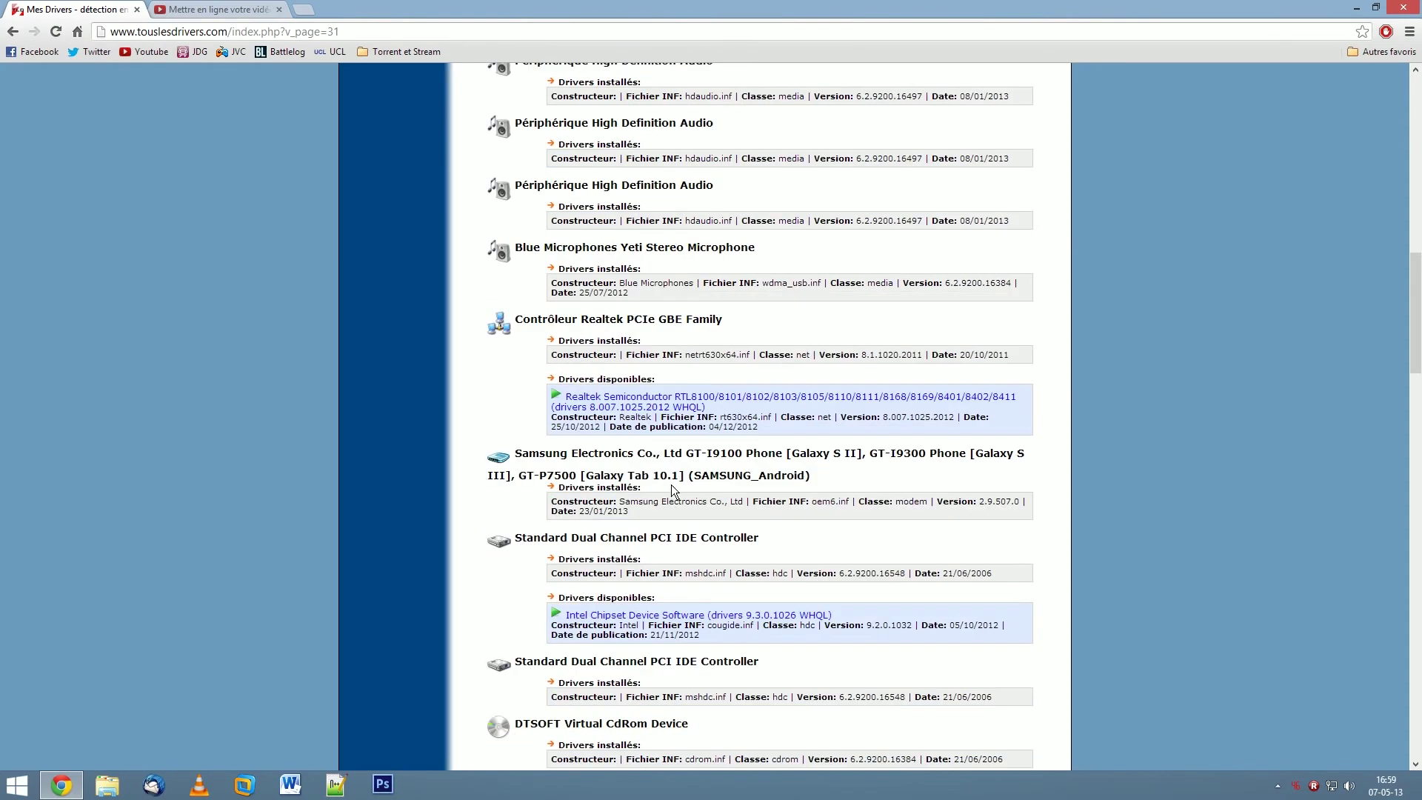
{"action": "scroll", "coordinate": [651, 436], "scroll_direction": "down", "scroll_amount": 6}
{"action": "scroll", "coordinate": [651, 435], "scroll_direction": "down", "scroll_amount": 12}
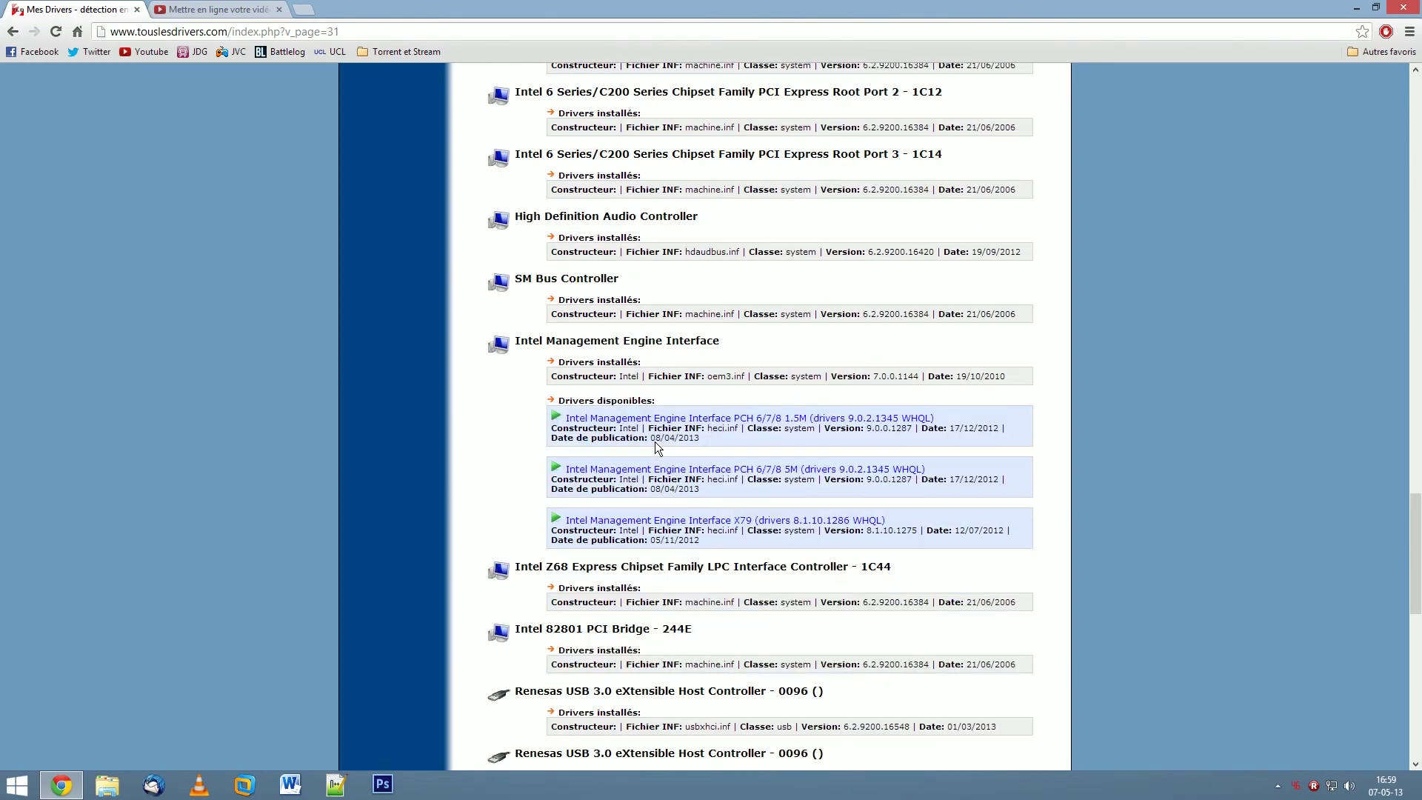
{"action": "scroll", "coordinate": [655, 442], "scroll_direction": "up", "scroll_amount": 20}
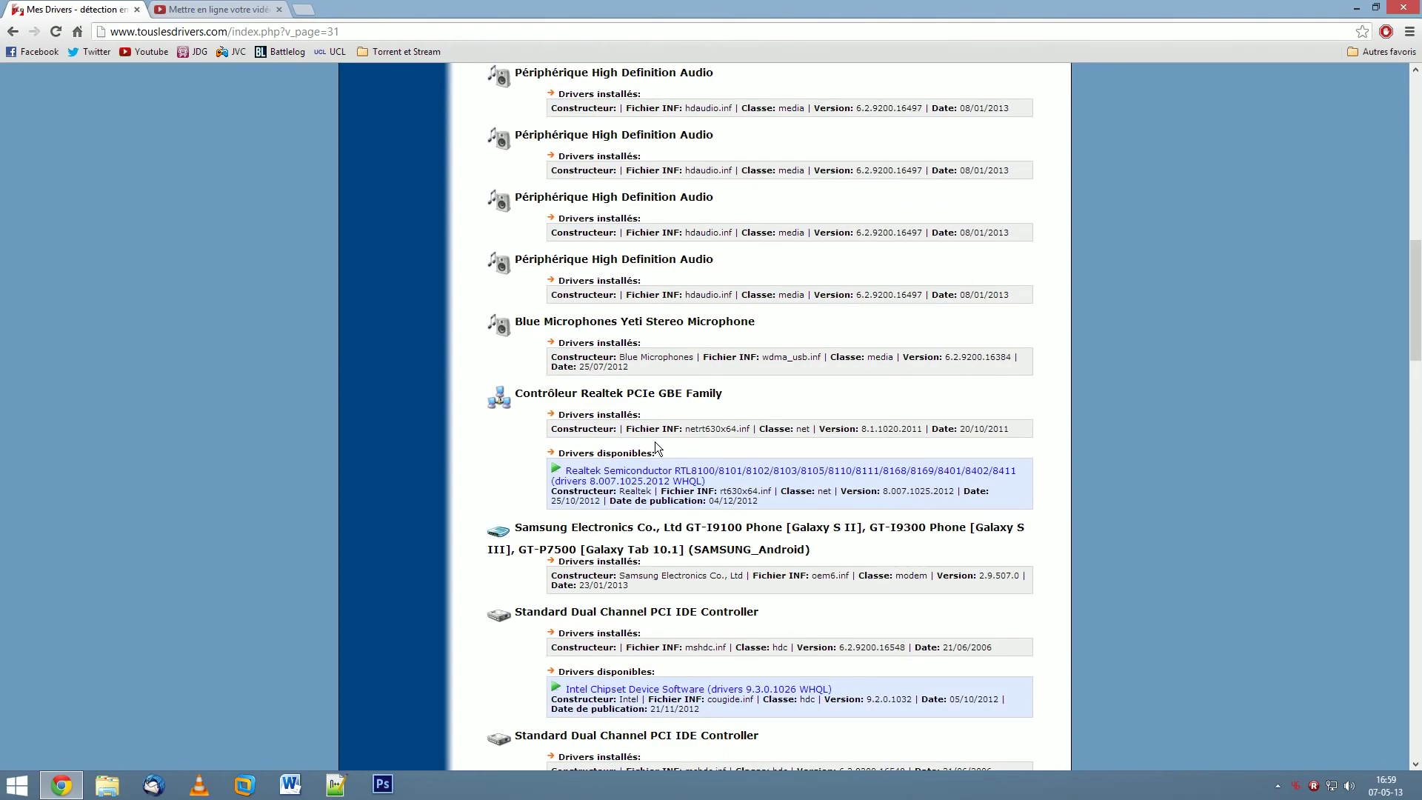
{"action": "scroll", "coordinate": [655, 442], "scroll_direction": "up", "scroll_amount": 6}
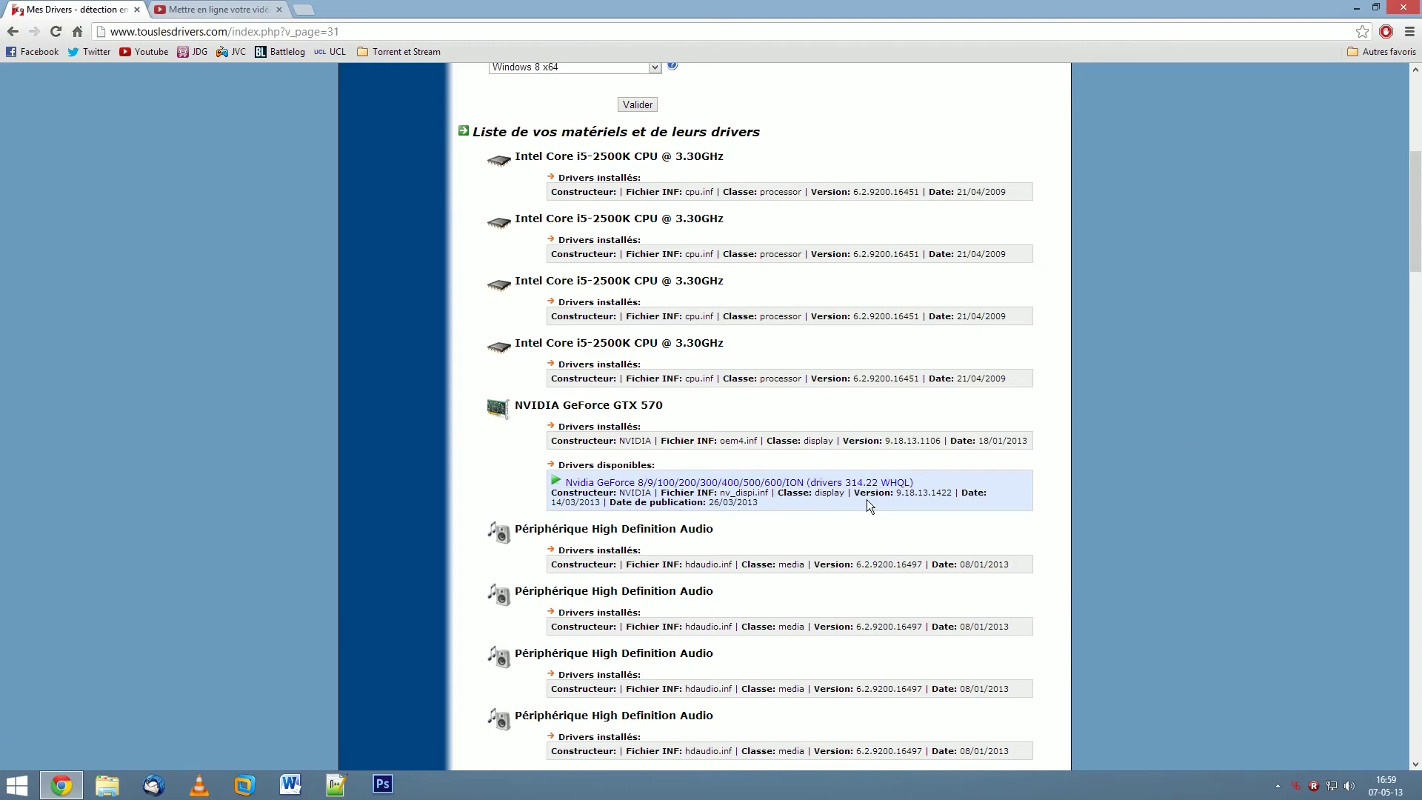
{"action": "scroll", "coordinate": [1093, 464], "scroll_direction": "down", "scroll_amount": 12}
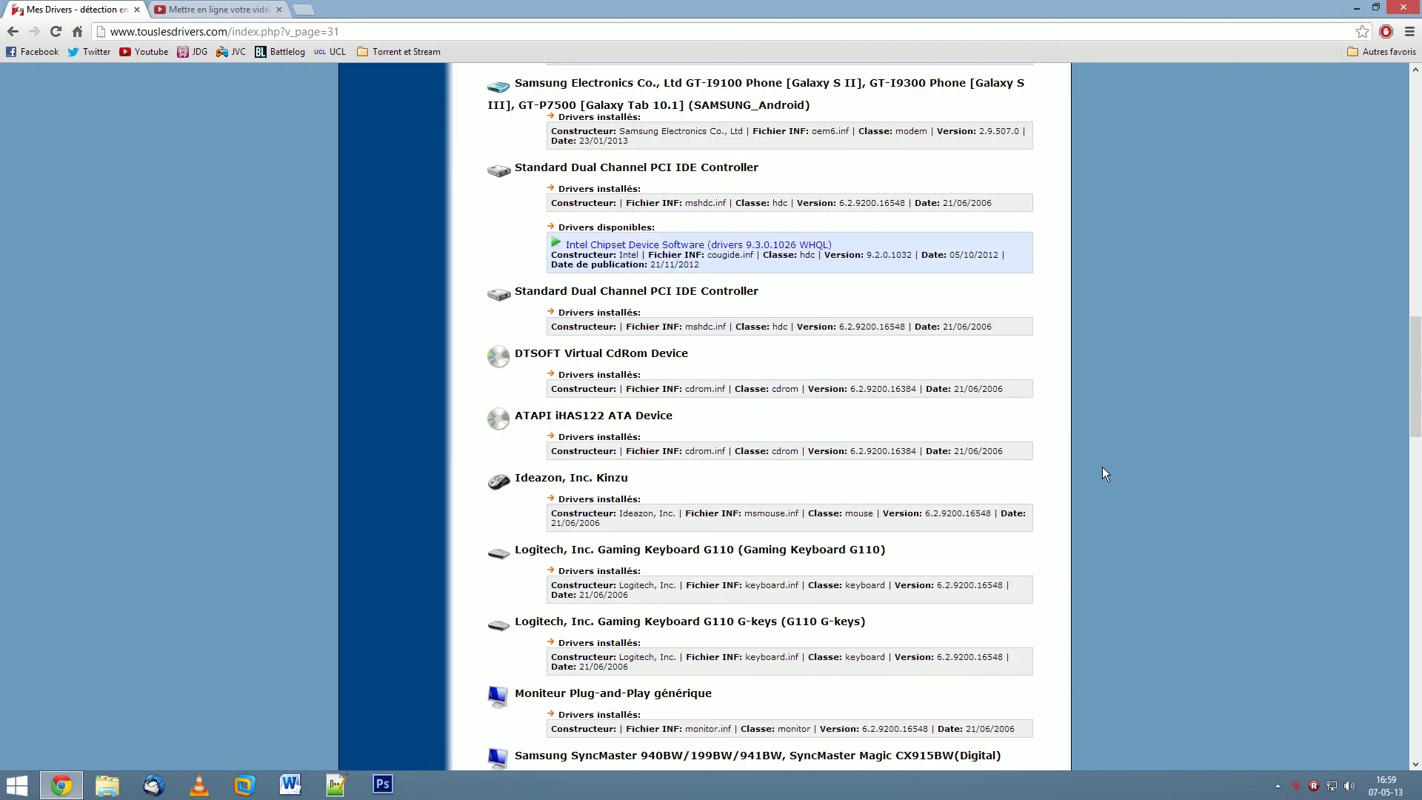
{"action": "scroll", "coordinate": [1105, 466], "scroll_direction": "down", "scroll_amount": 12}
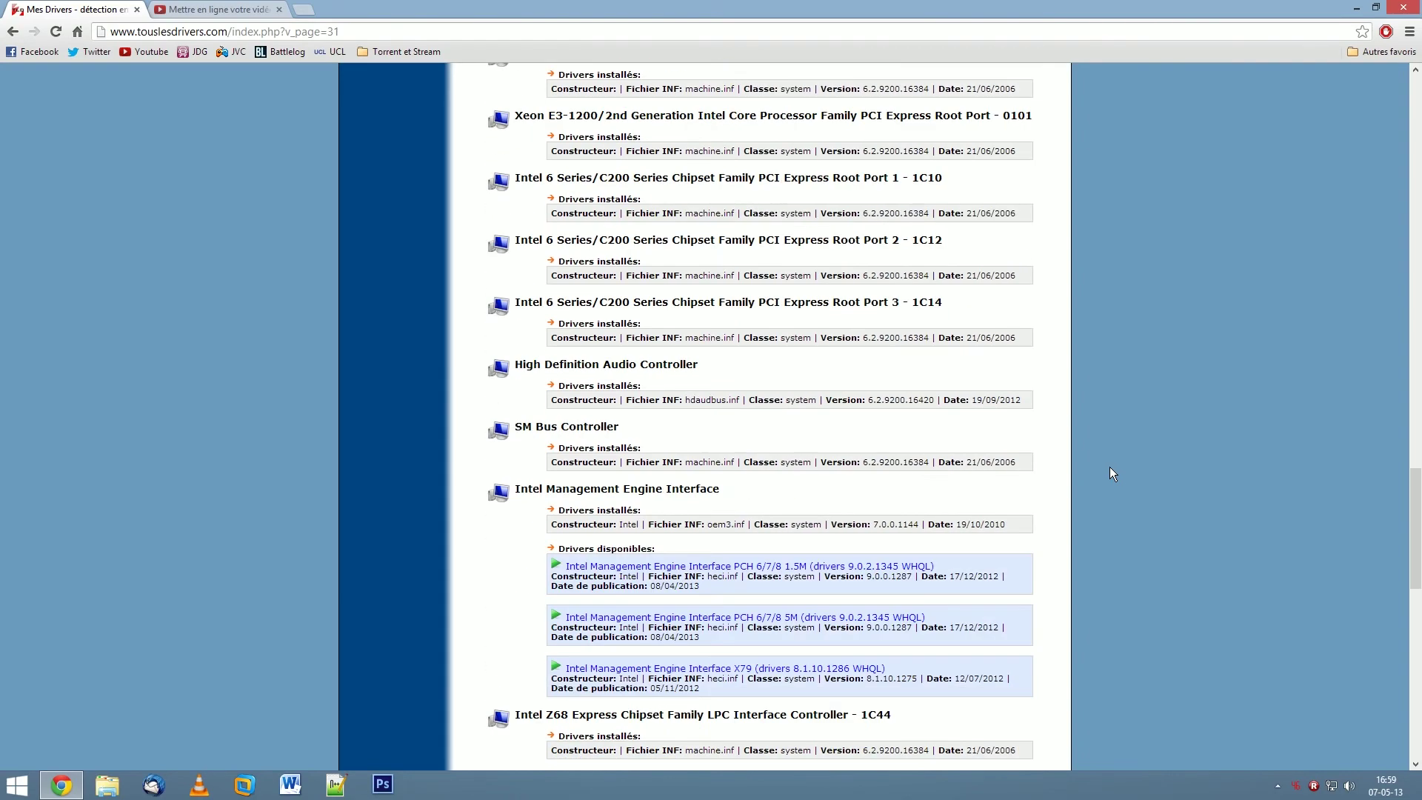
{"action": "scroll", "coordinate": [1162, 477], "scroll_direction": "up", "scroll_amount": 20}
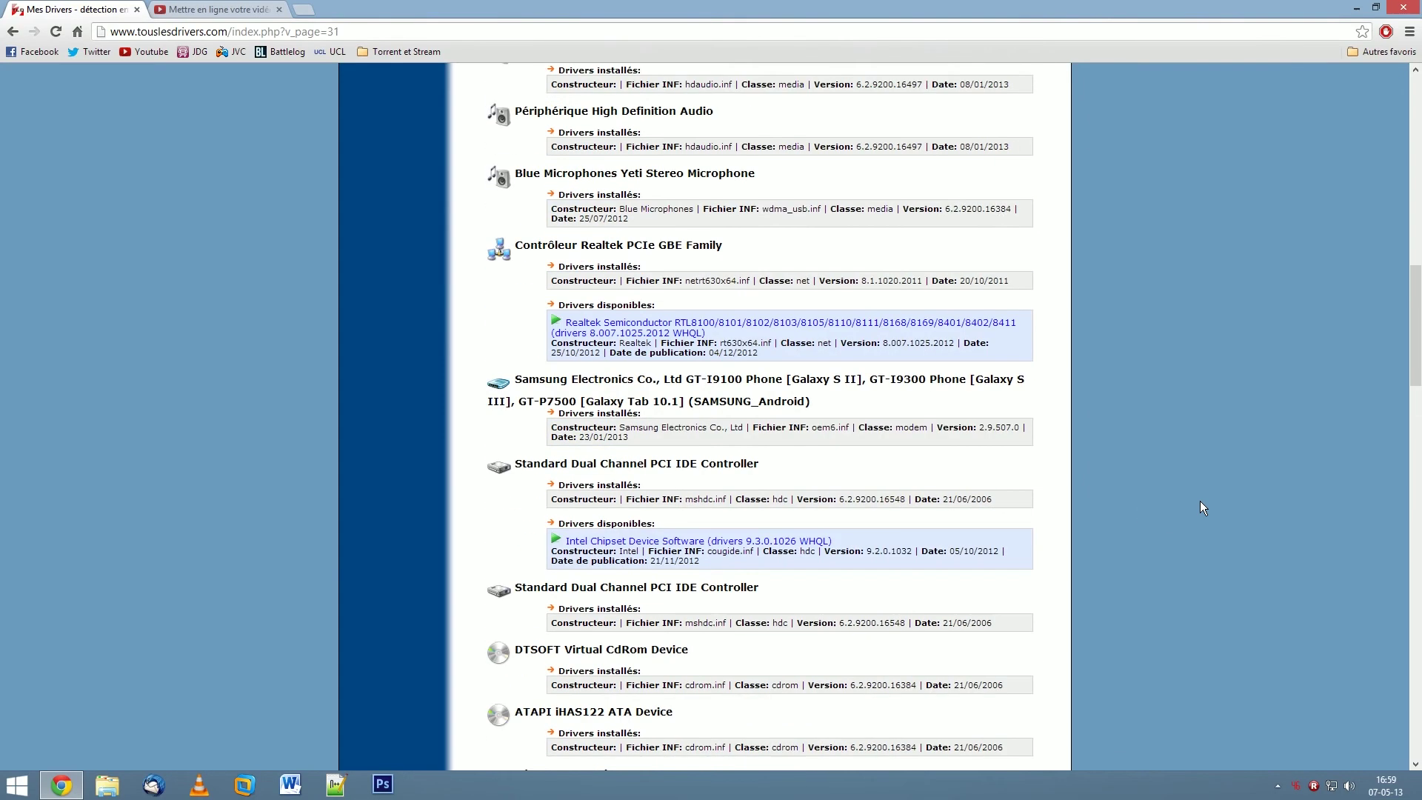
{"action": "scroll", "coordinate": [1206, 500], "scroll_direction": "up", "scroll_amount": 5}
{"action": "scroll", "coordinate": [1209, 504], "scroll_direction": "down", "scroll_amount": 3}
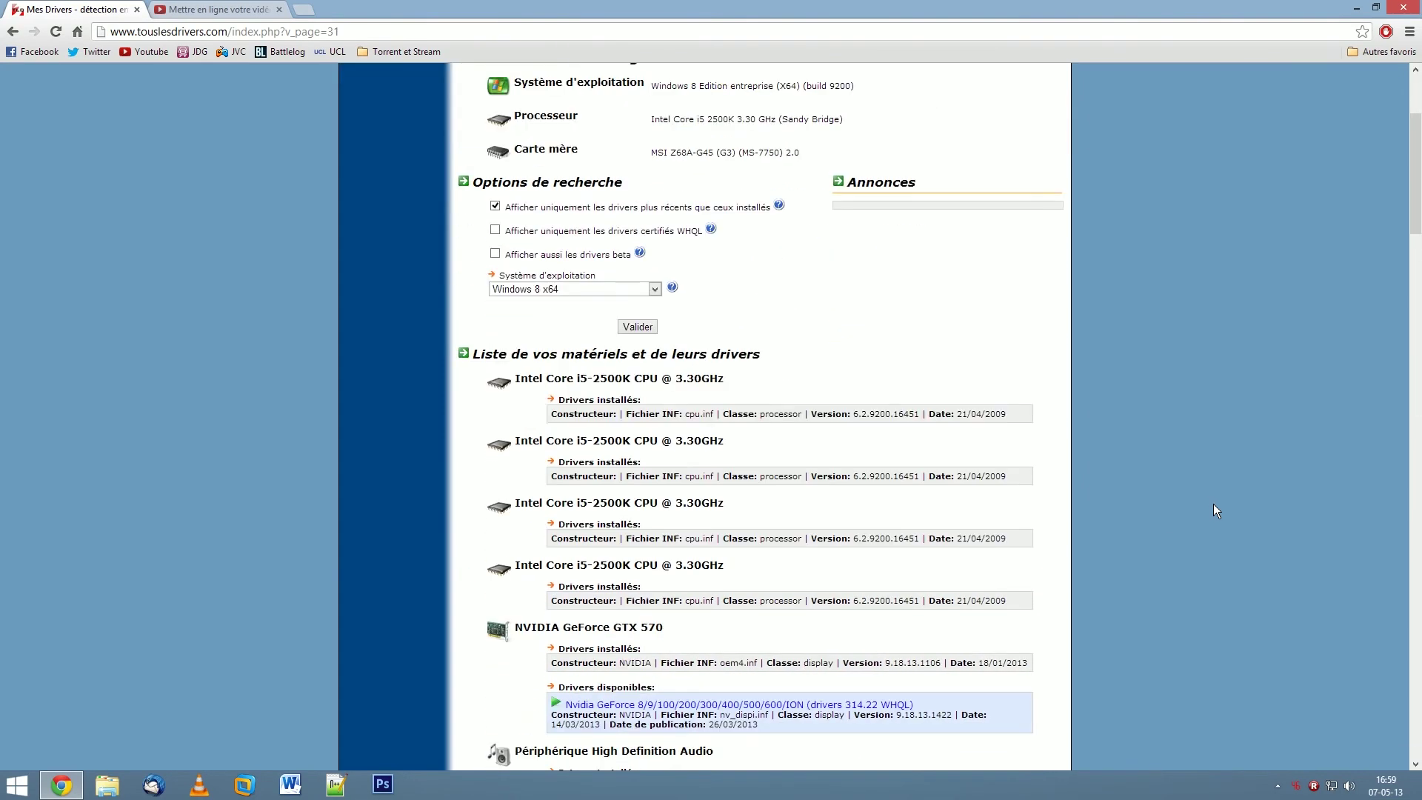
{"action": "scroll", "coordinate": [1214, 505], "scroll_direction": "down", "scroll_amount": 2}
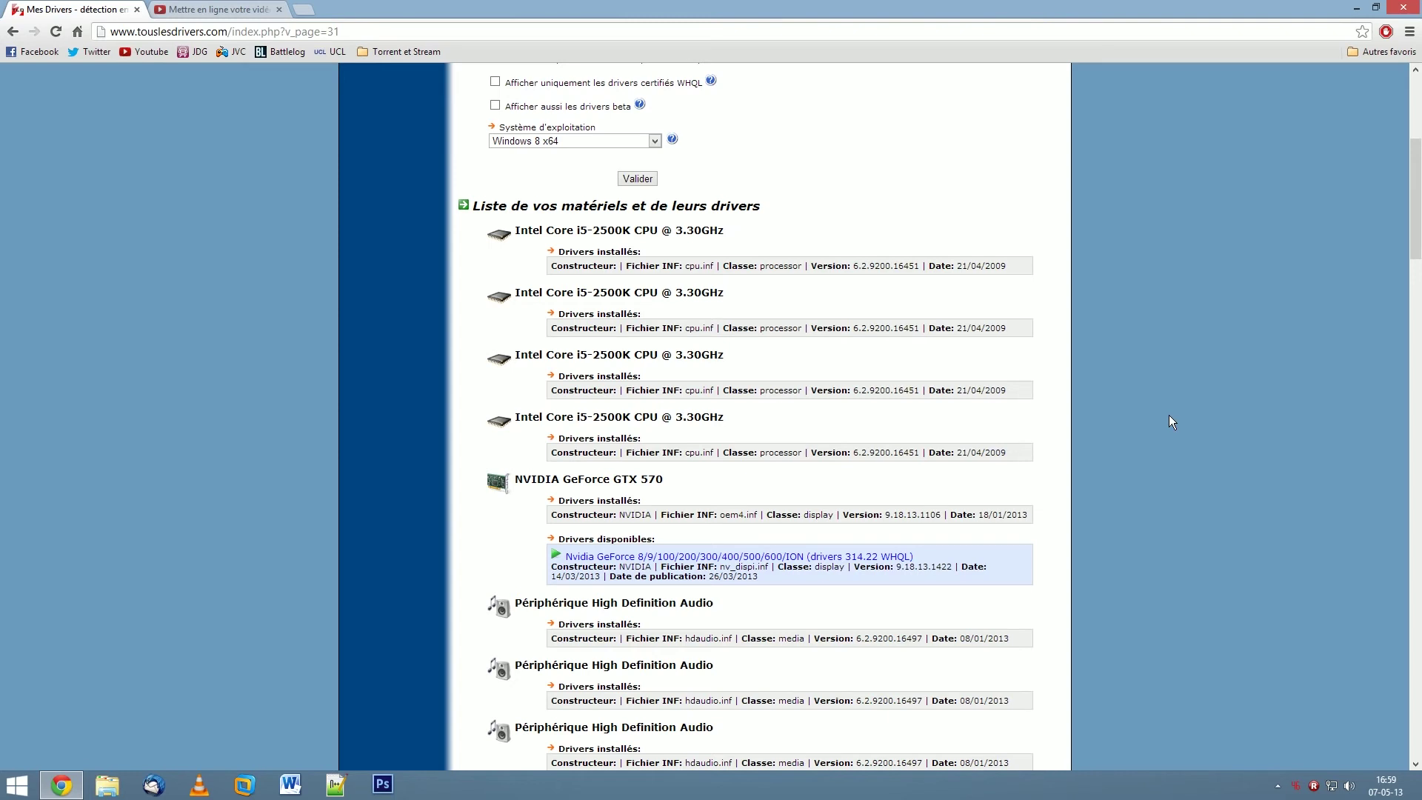
{"action": "scroll", "coordinate": [1153, 407], "scroll_direction": "down", "scroll_amount": 1}
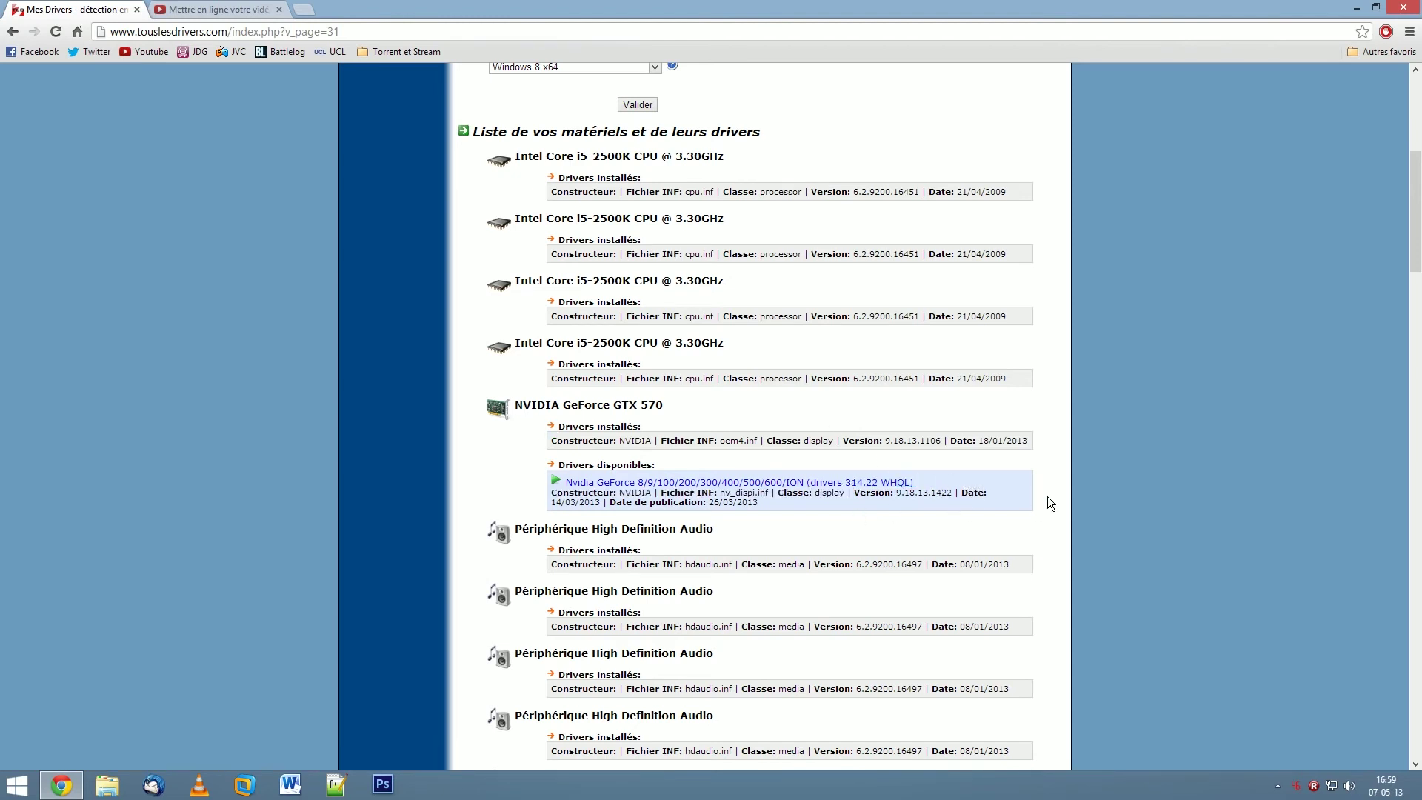
Step: Compare the NVIDIA GeForce GTX 570's installed and available driver dates, then open the 314.22 WHQL driver page and review its details
{"action": "left_click_drag", "start_coordinate": [980, 441], "coordinate": [1029, 442]}
{"action": "left_click_drag", "start_coordinate": [708, 503], "coordinate": [778, 509]}
{"action": "left_click", "coordinate": [794, 520]}
{"action": "left_click", "coordinate": [898, 483]}
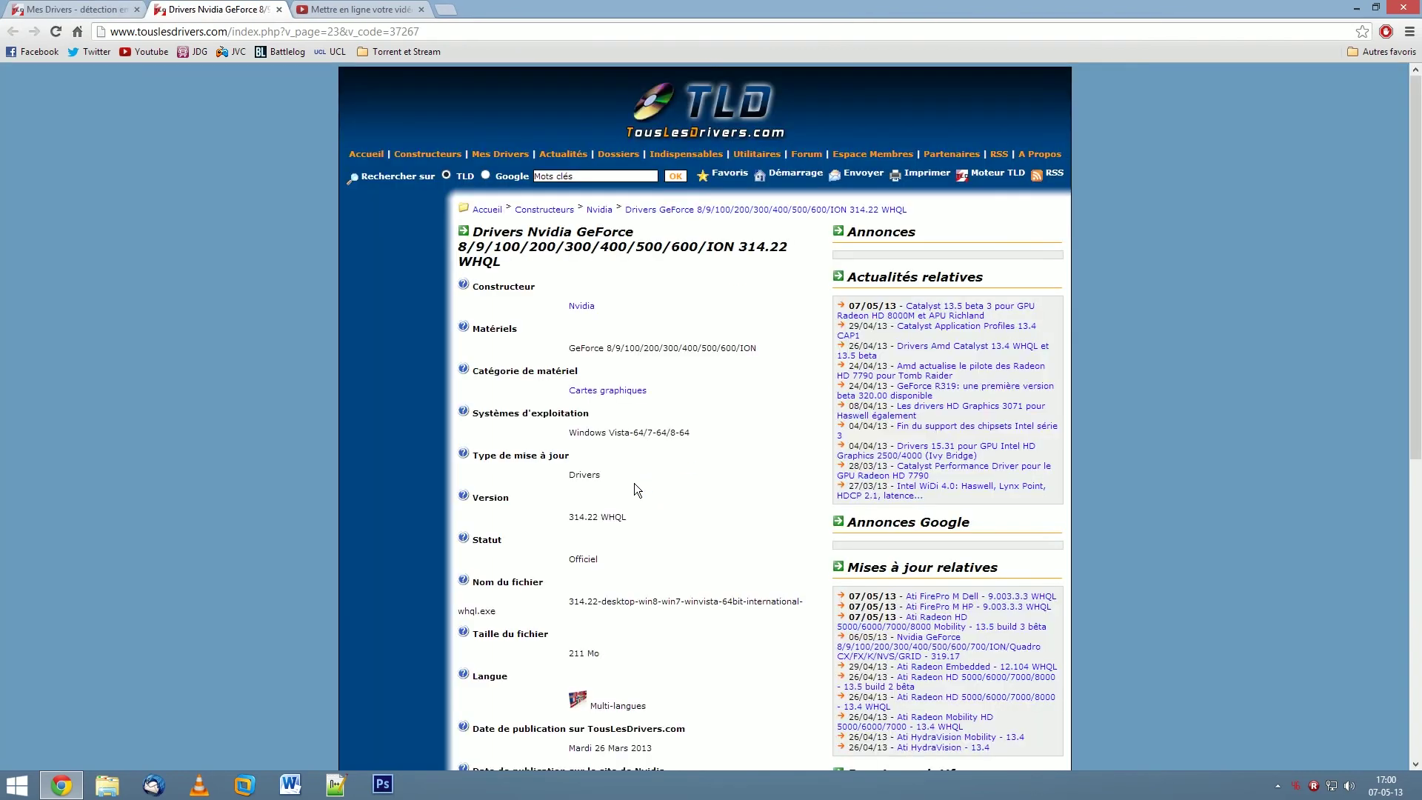
{"action": "scroll", "coordinate": [634, 483], "scroll_direction": "down", "scroll_amount": 4}
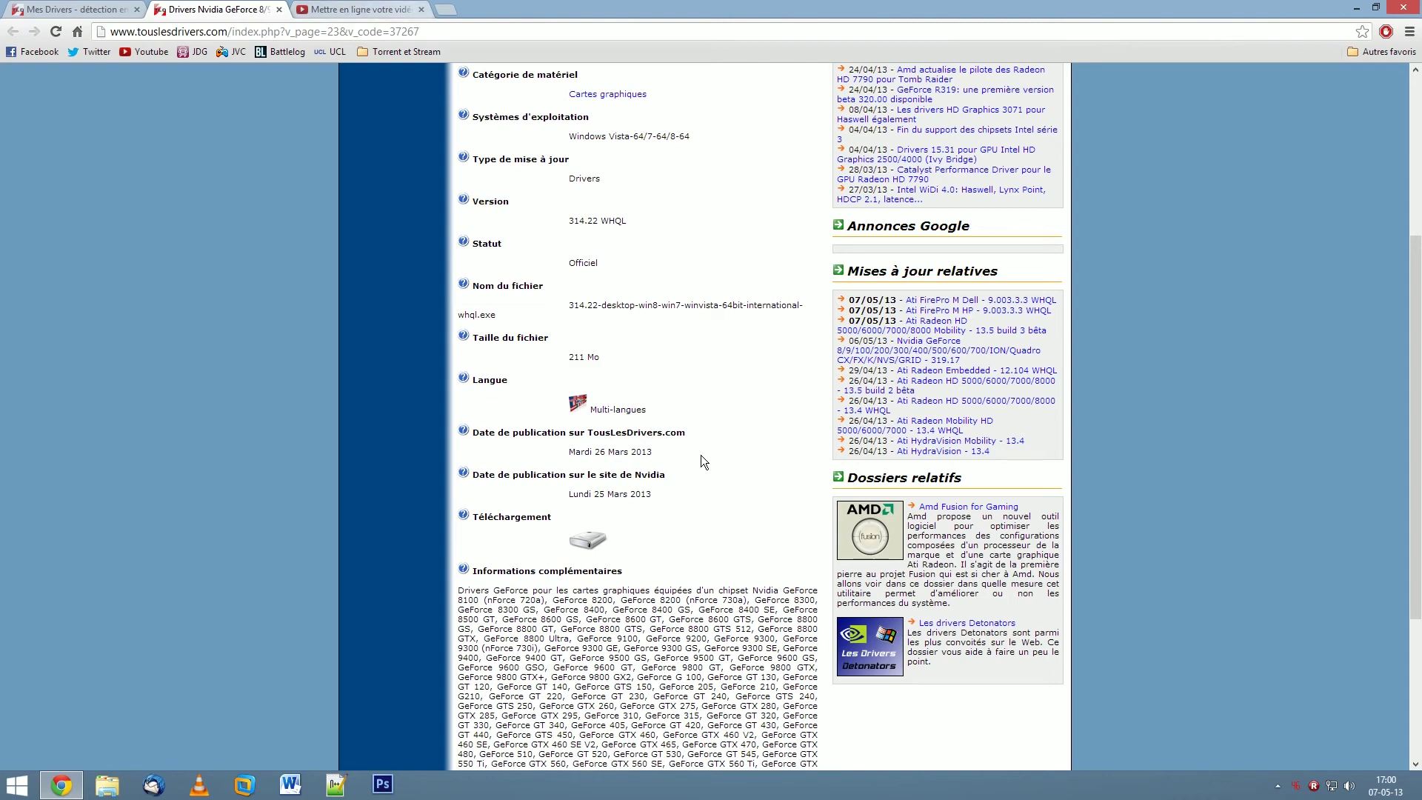
{"action": "scroll", "coordinate": [692, 521], "scroll_direction": "up", "scroll_amount": 4}
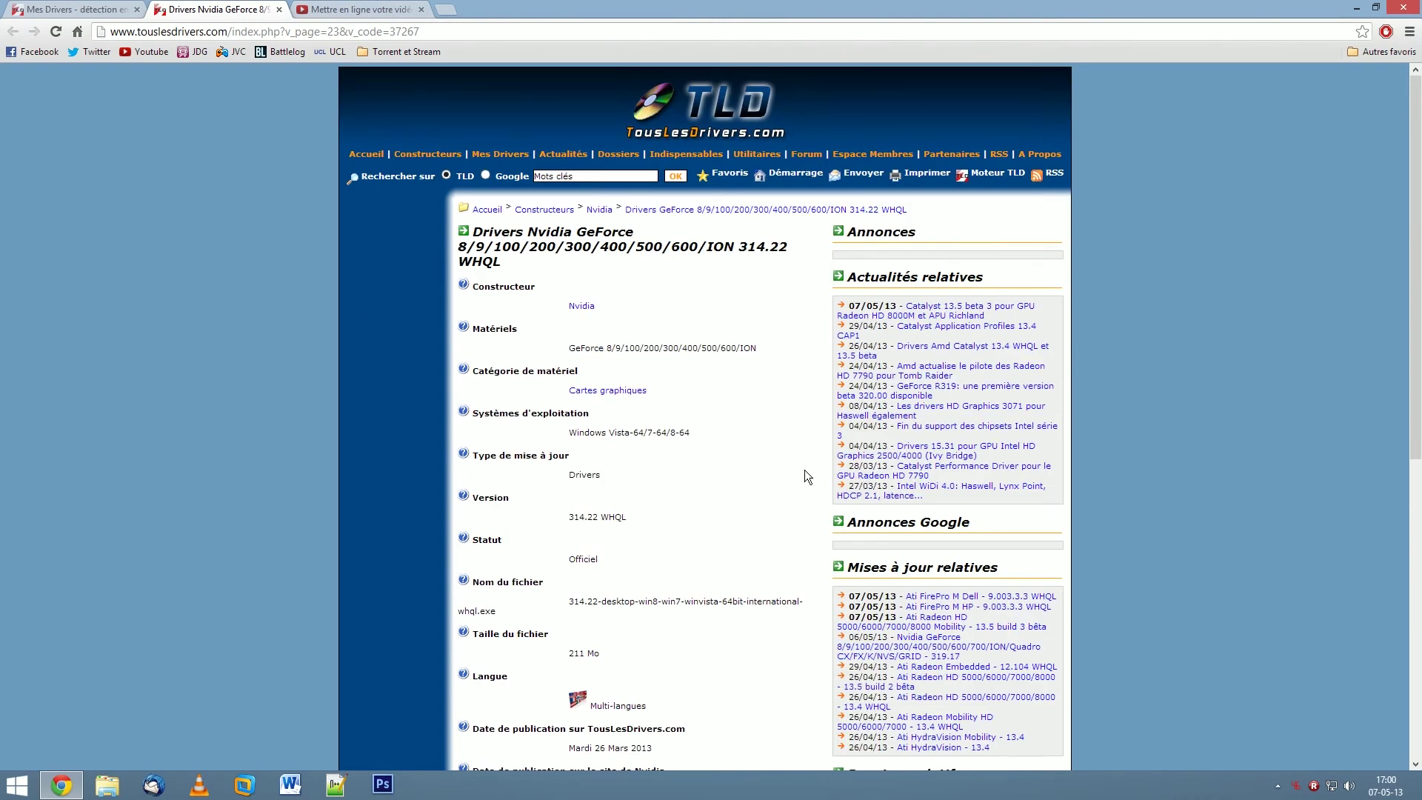
Step: Open the GTX 570's available 314.22 WHQL driver from the hardware list, download its file from us.download.nvidia.com, and close the download window
{"action": "left_click", "coordinate": [70, 9]}
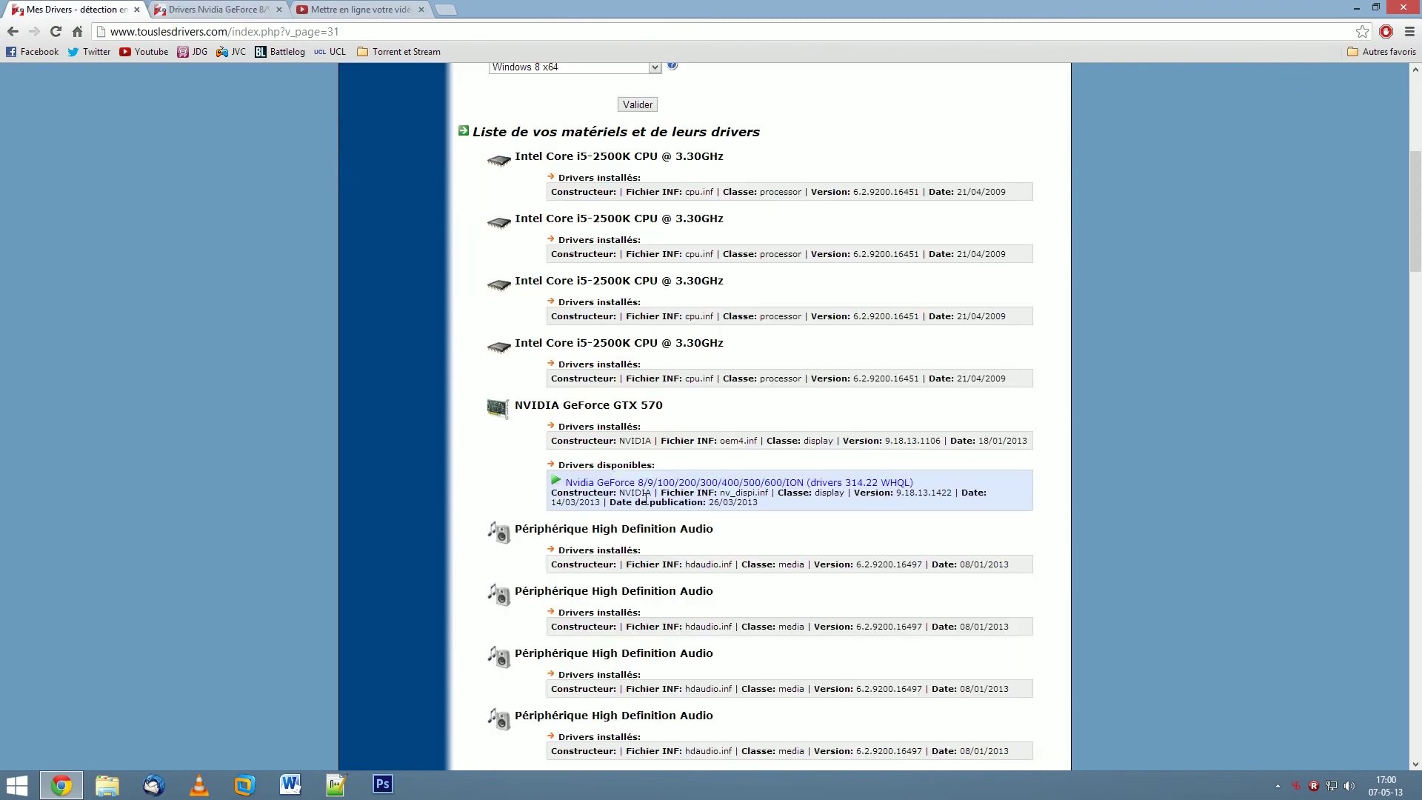
{"action": "left_click", "coordinate": [615, 483]}
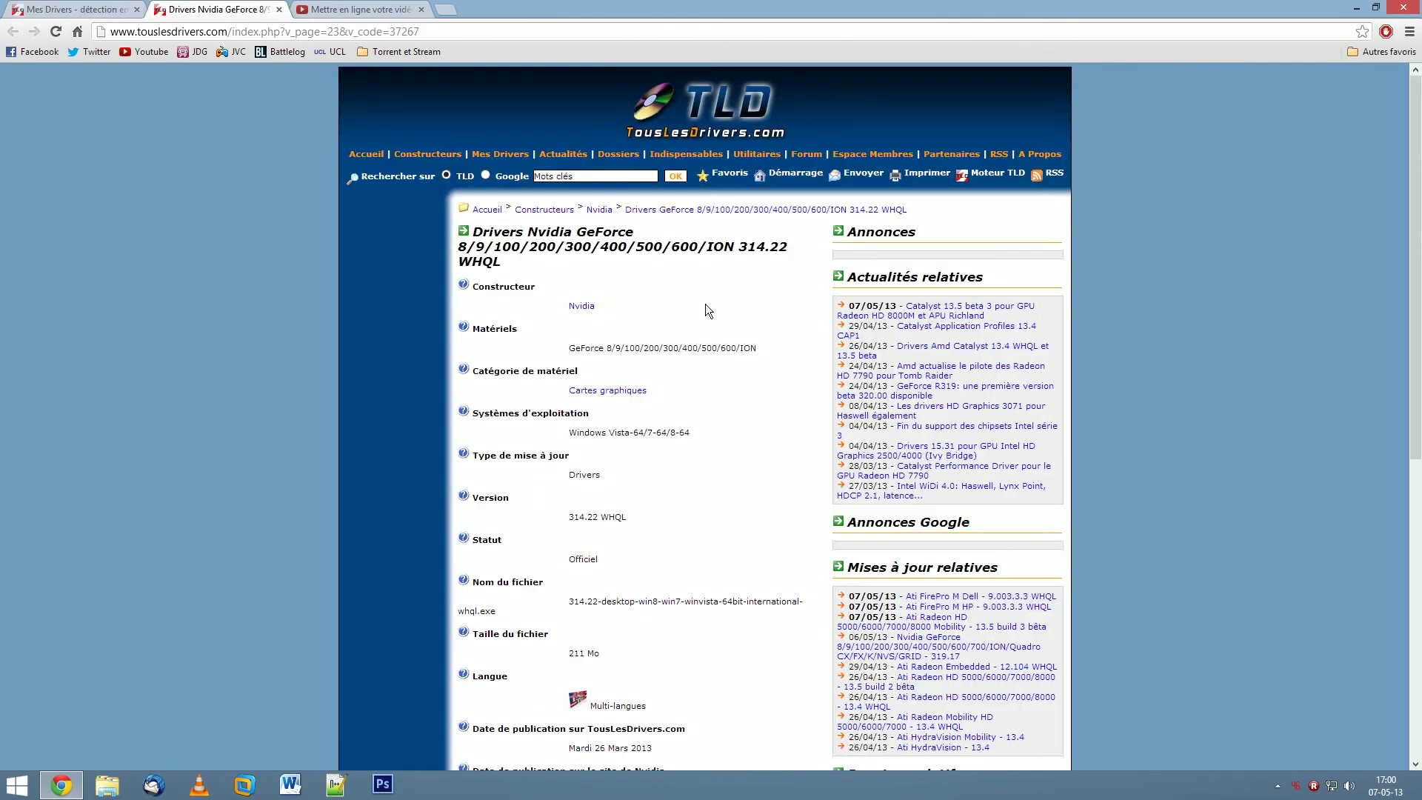
{"action": "scroll", "coordinate": [705, 304], "scroll_direction": "down", "scroll_amount": 5}
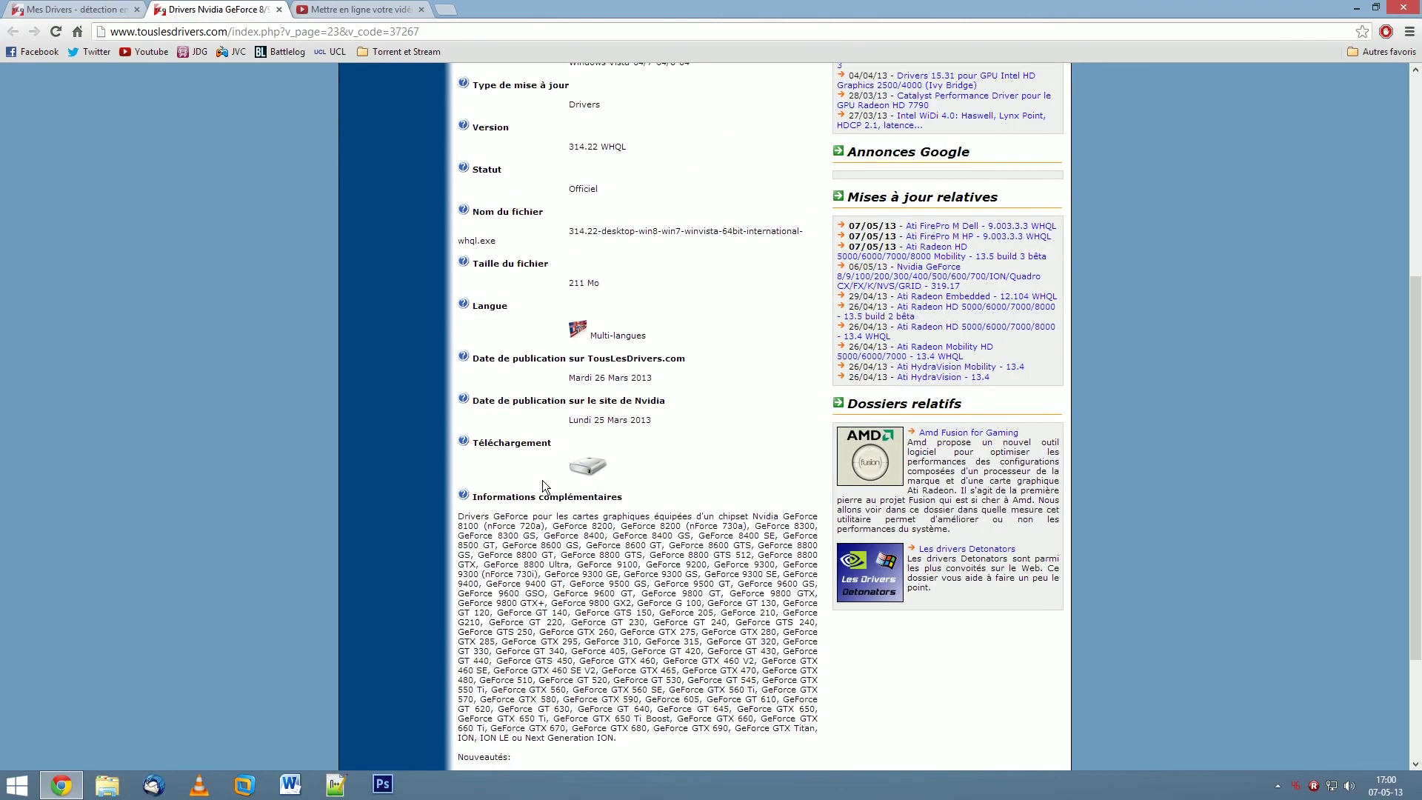
{"action": "left_click", "coordinate": [587, 465]}
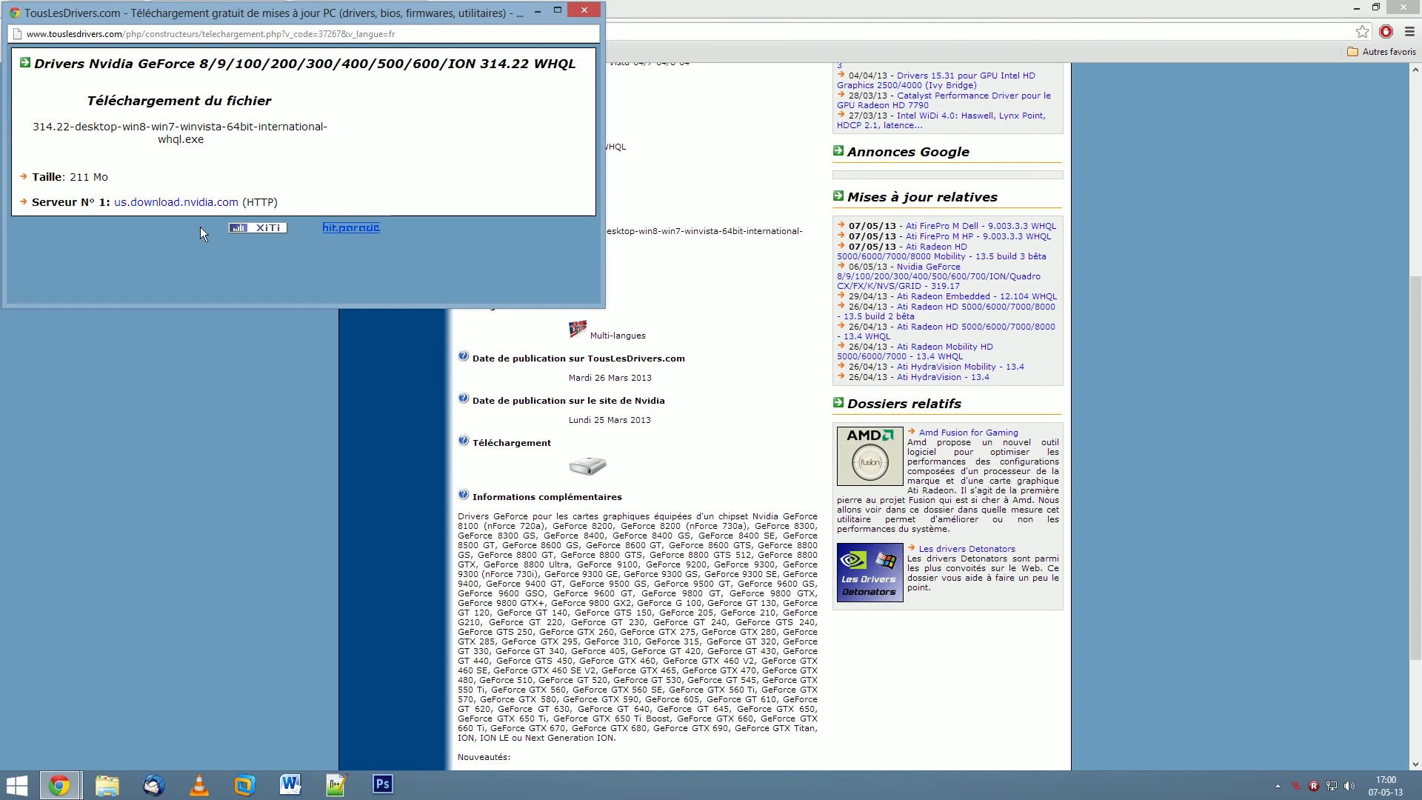
{"action": "left_click", "coordinate": [164, 206]}
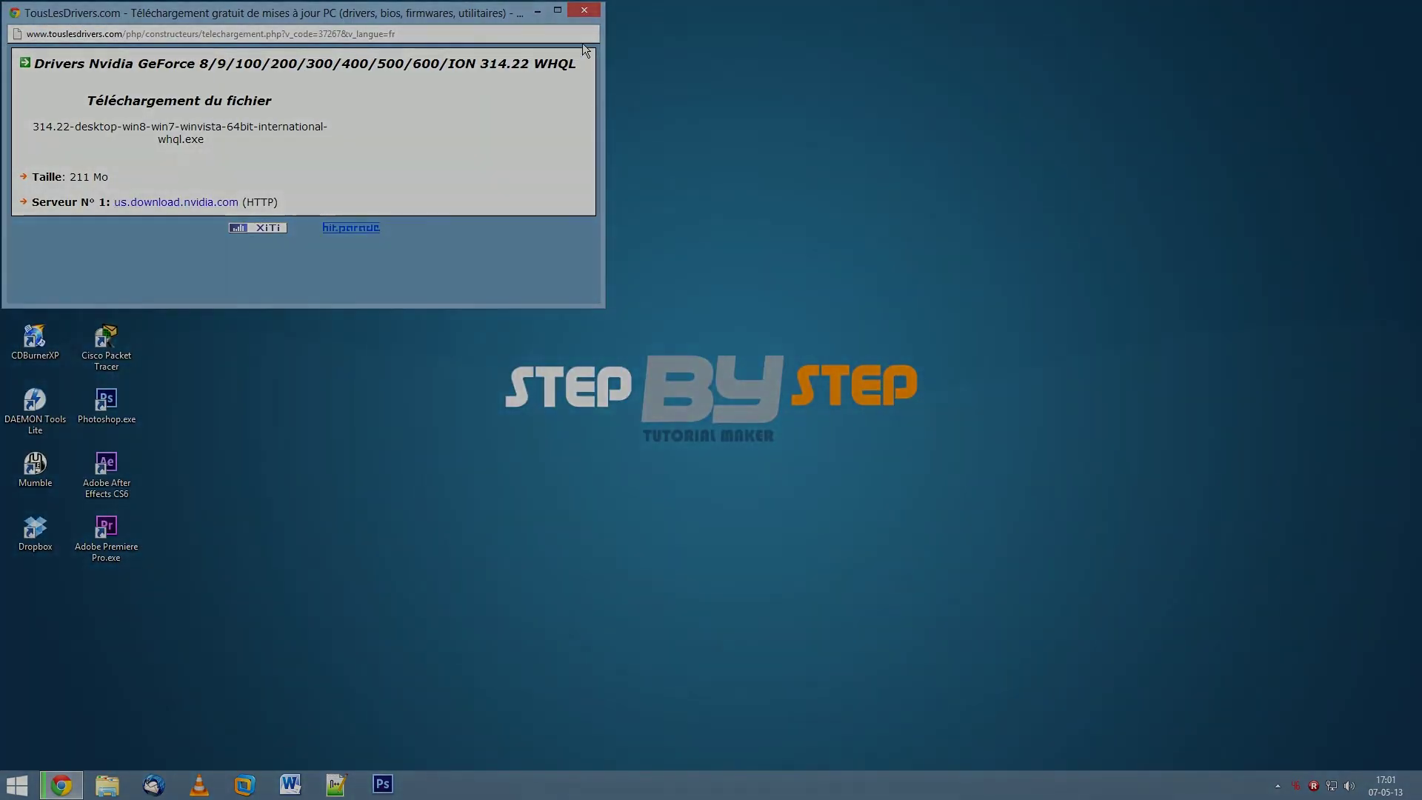
{"action": "left_click", "coordinate": [582, 12]}
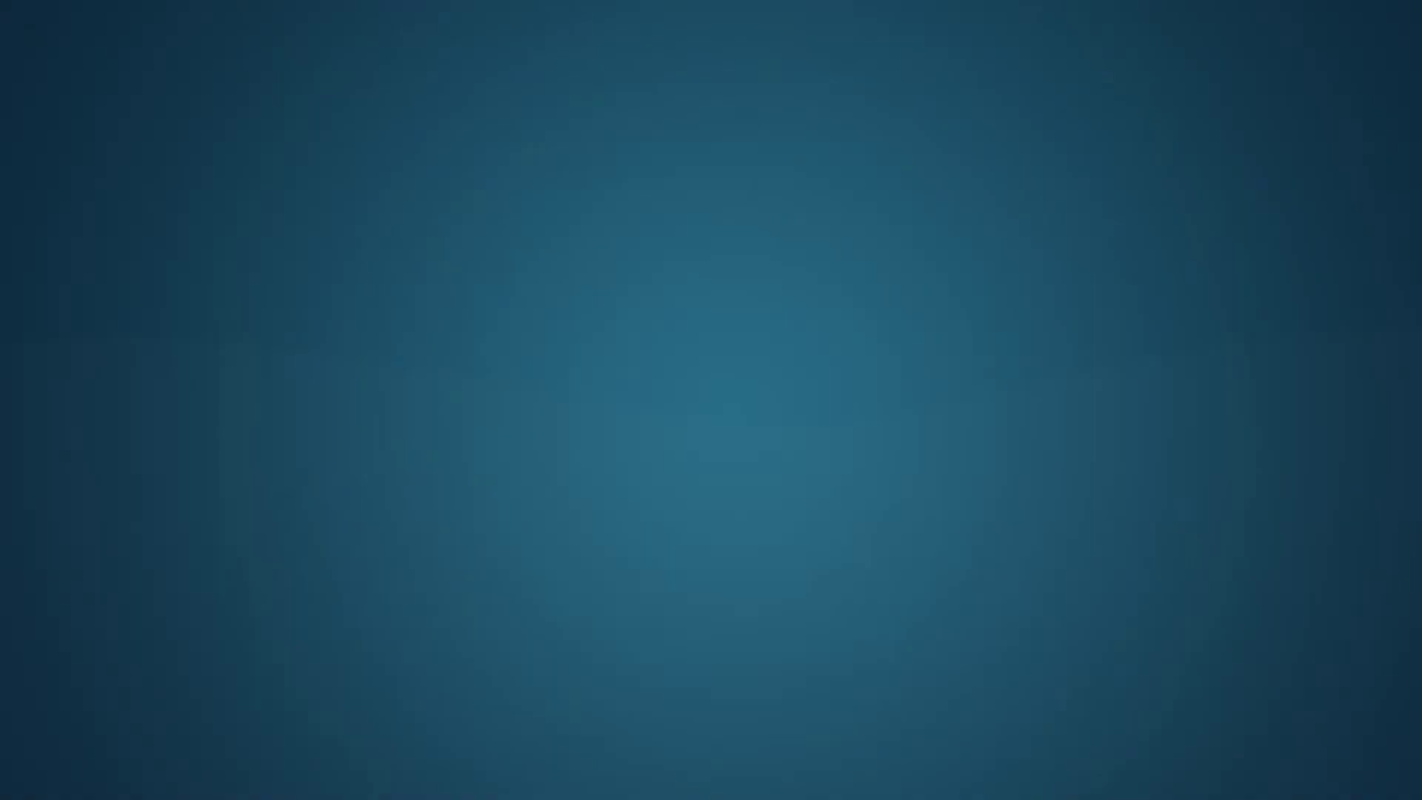